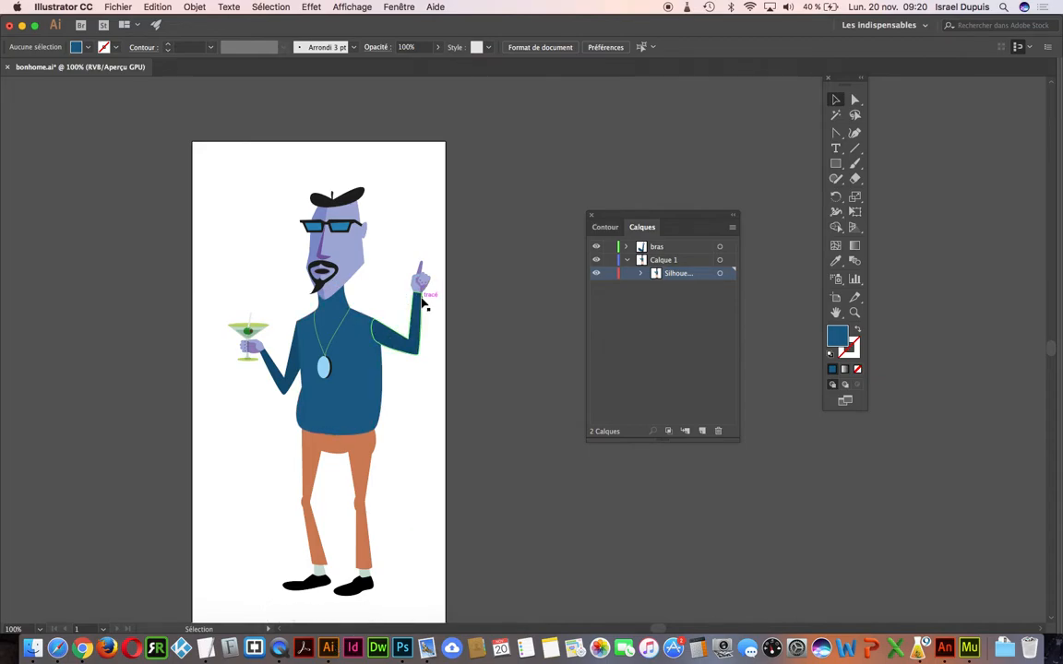
click(969, 648)
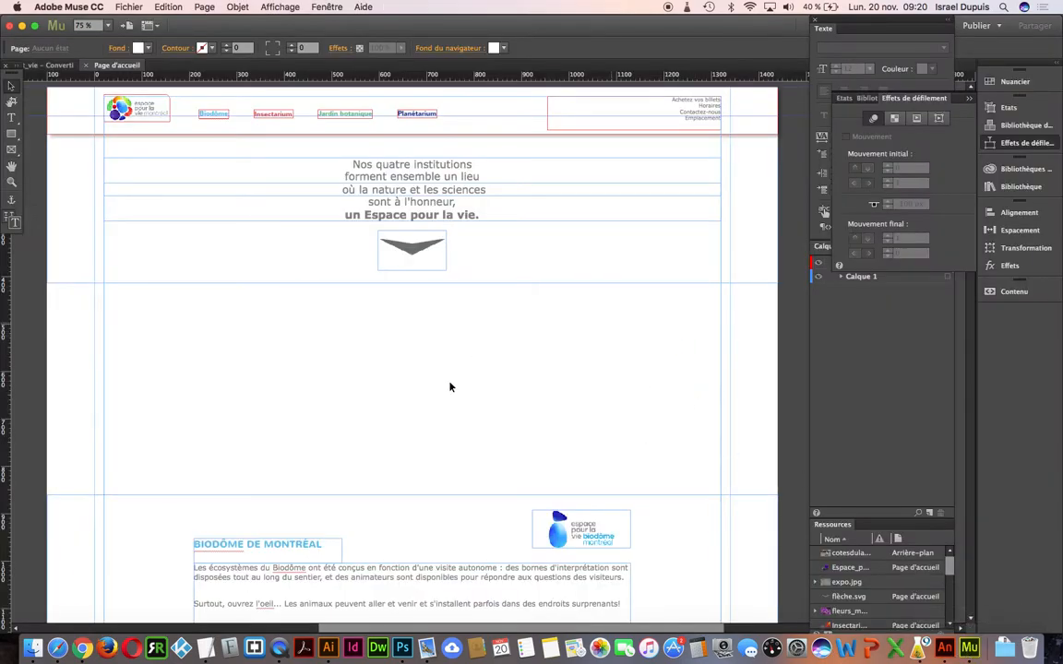
click(327, 648)
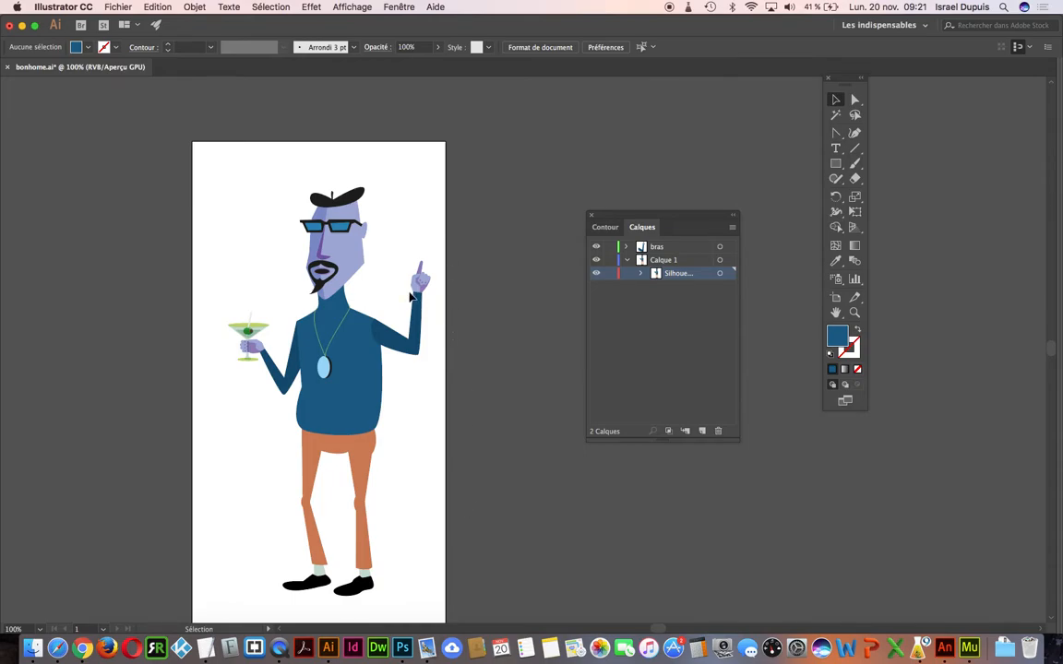
Step: Select the artwork on the bras layer and rotate the raised arm towards the head with Free Transform, keeping the elbow bent beside the shoulder
click(627, 259)
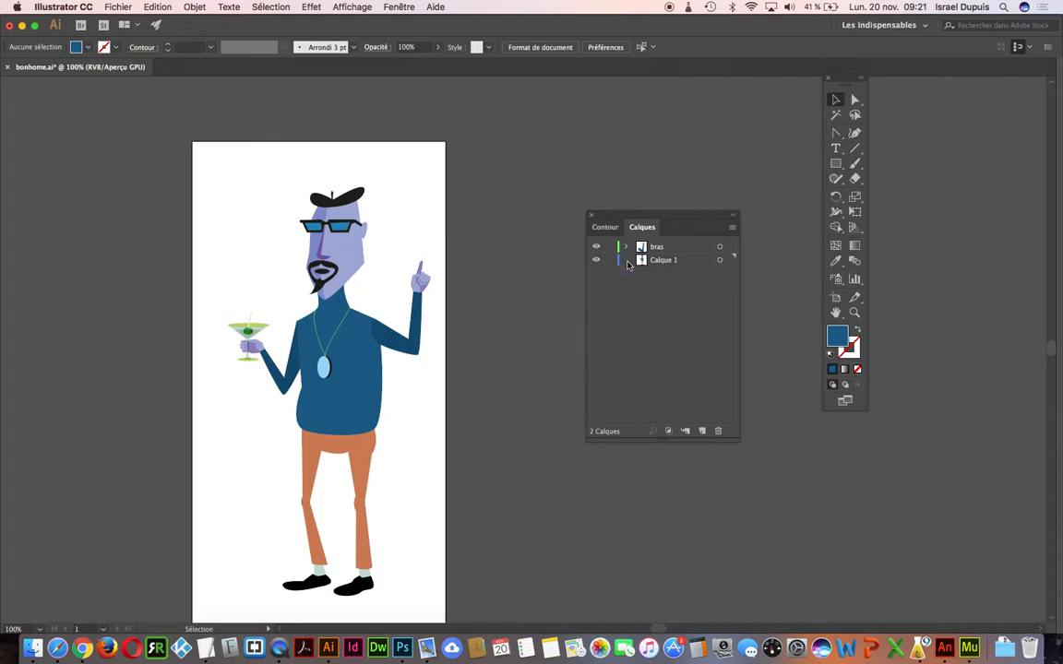
click(718, 247)
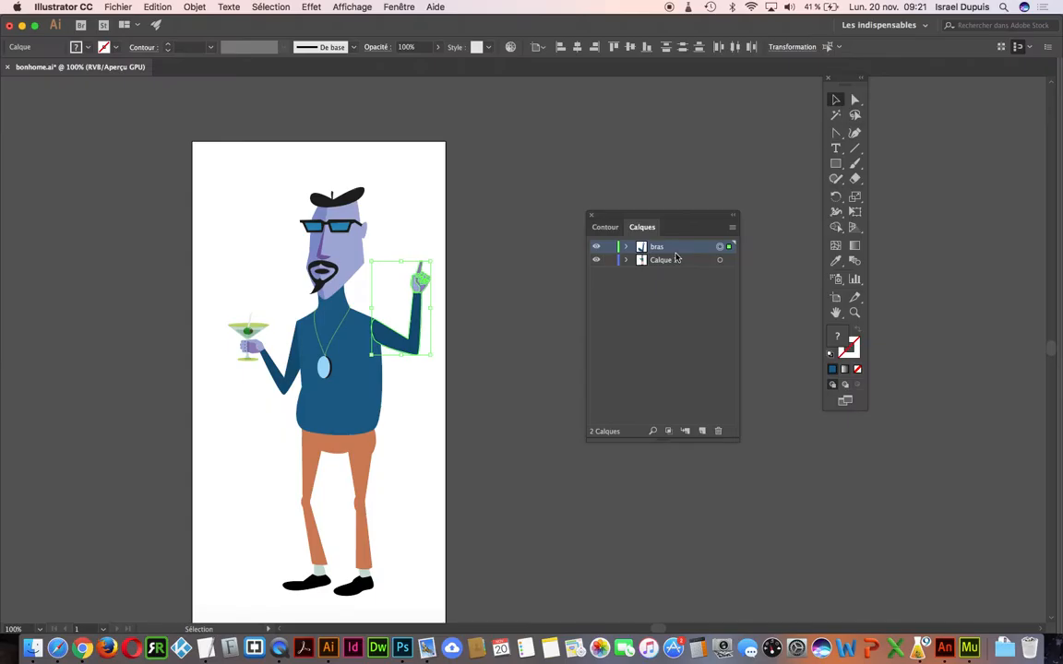
click(626, 260)
click(627, 260)
key(e)
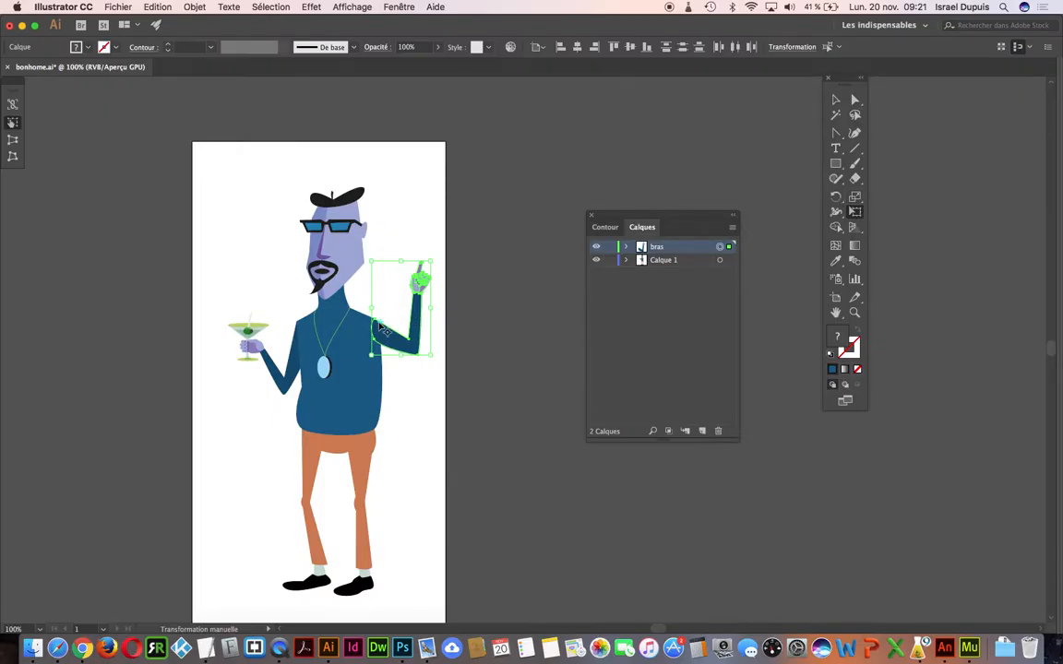
drag(443, 246, 455, 353)
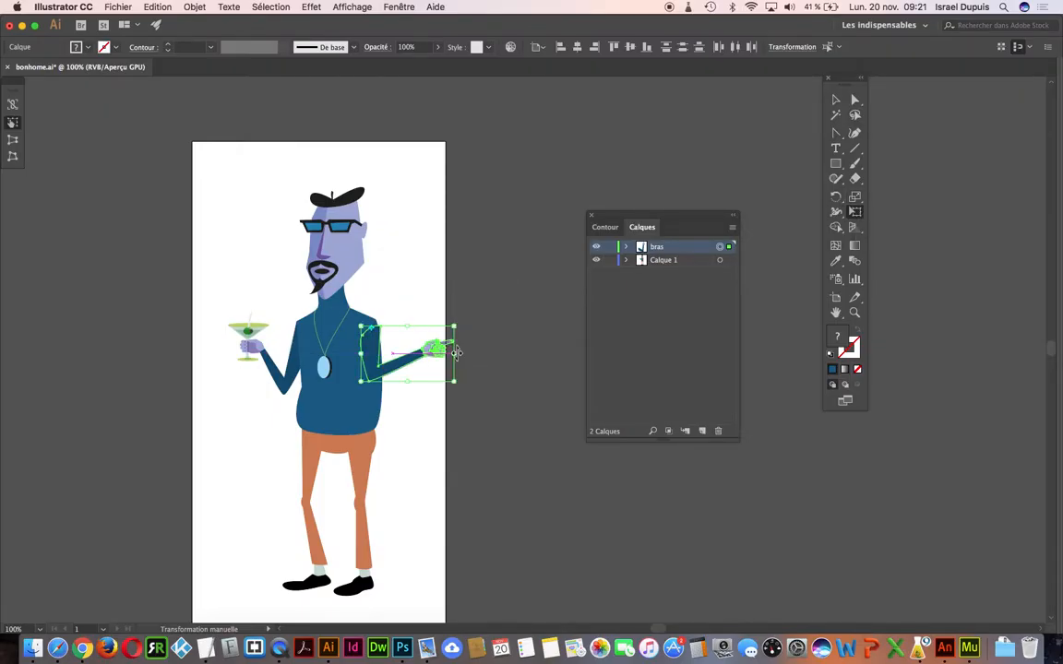
drag(423, 313, 415, 214)
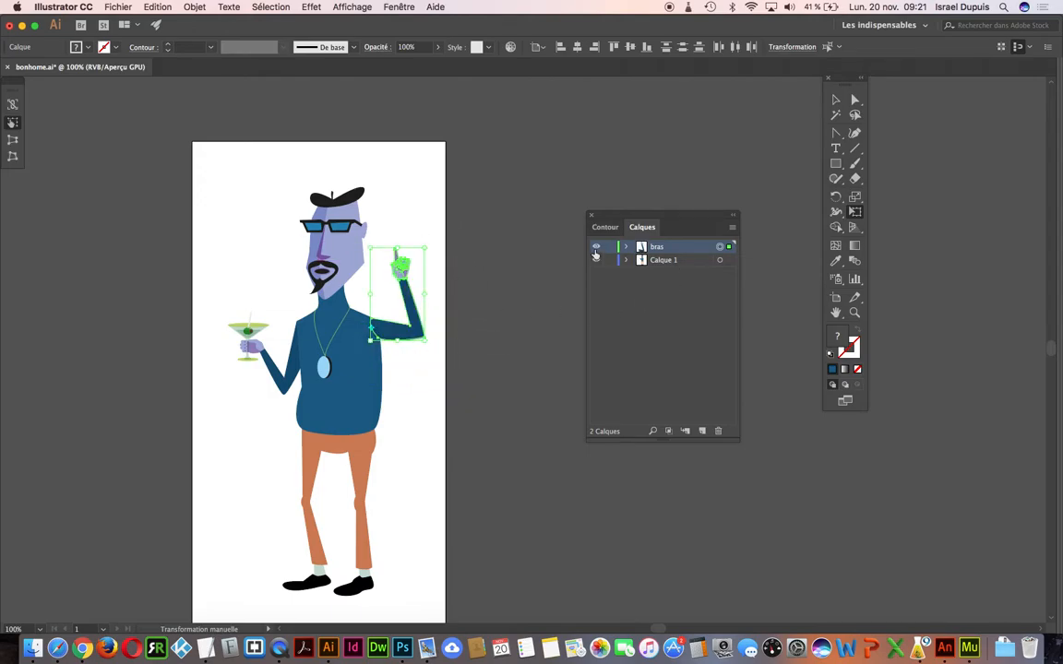
Step: Deselect the arm and temporarily hide Calque 1 to examine the arm on its own
key(v)
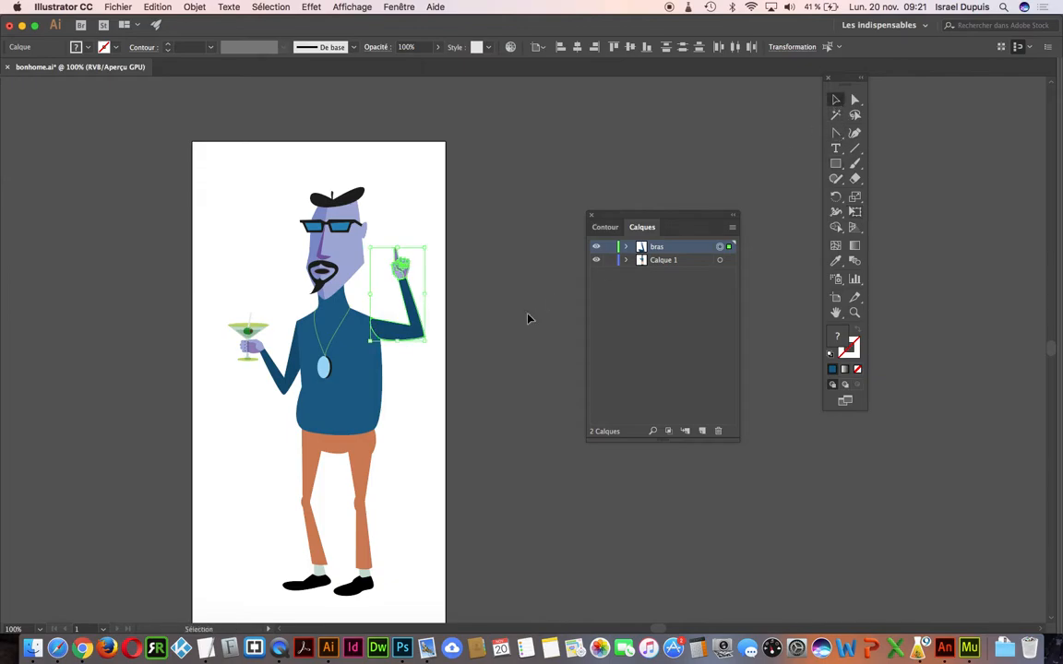
click(464, 329)
click(596, 261)
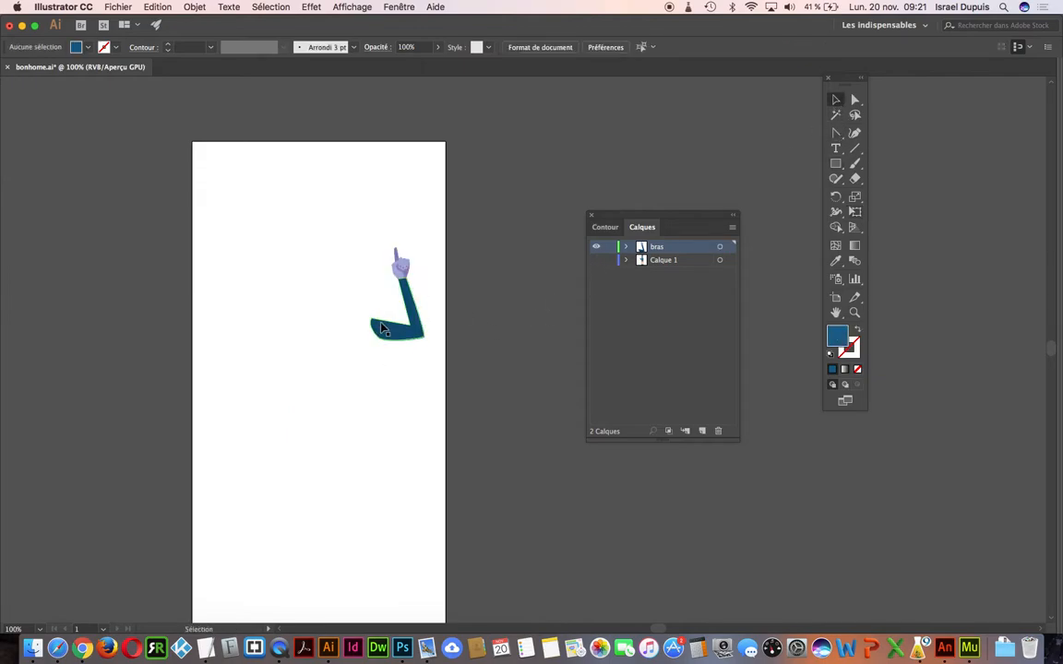
click(596, 260)
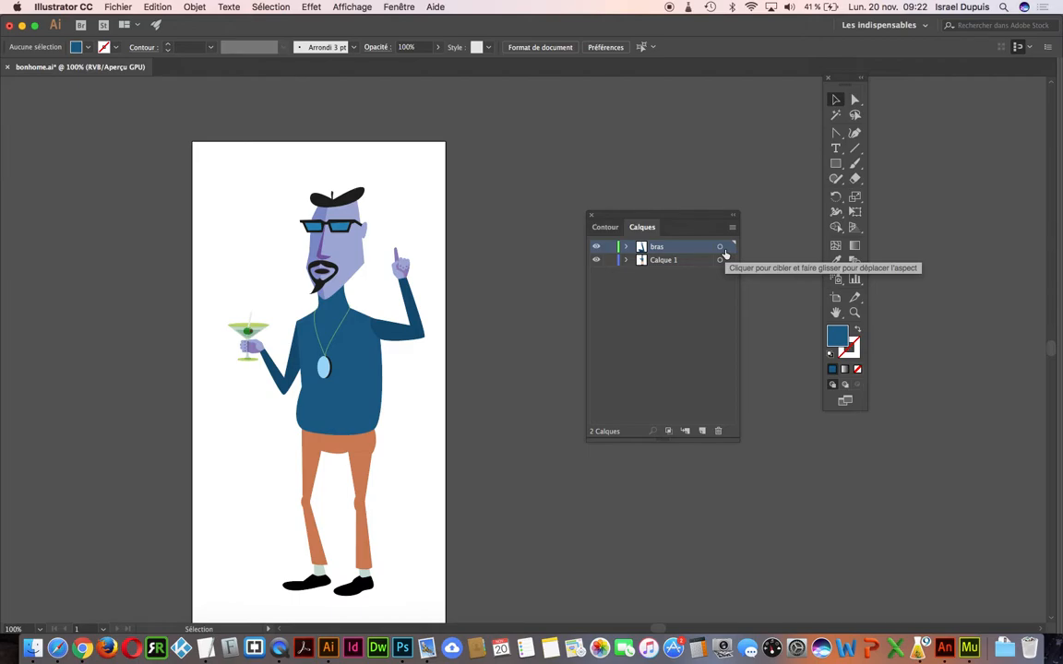
Step: Save the document as bonhome.ai in Adobe Illustrator format, inside a new folder named tuto on the Bureau, with the Illustrator CC version options
click(117, 7)
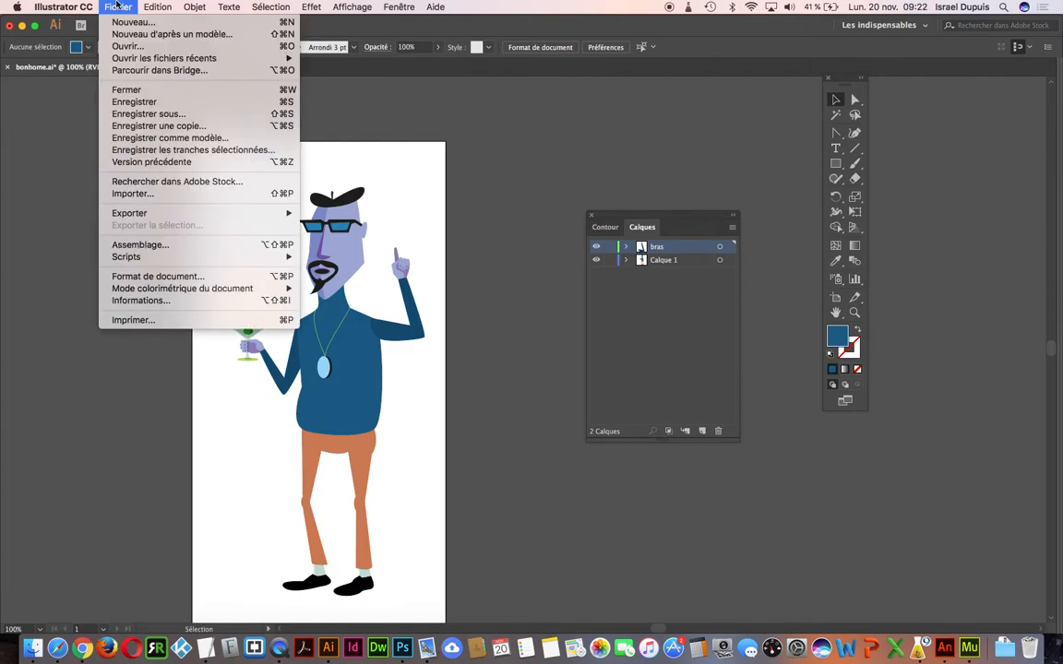
click(201, 114)
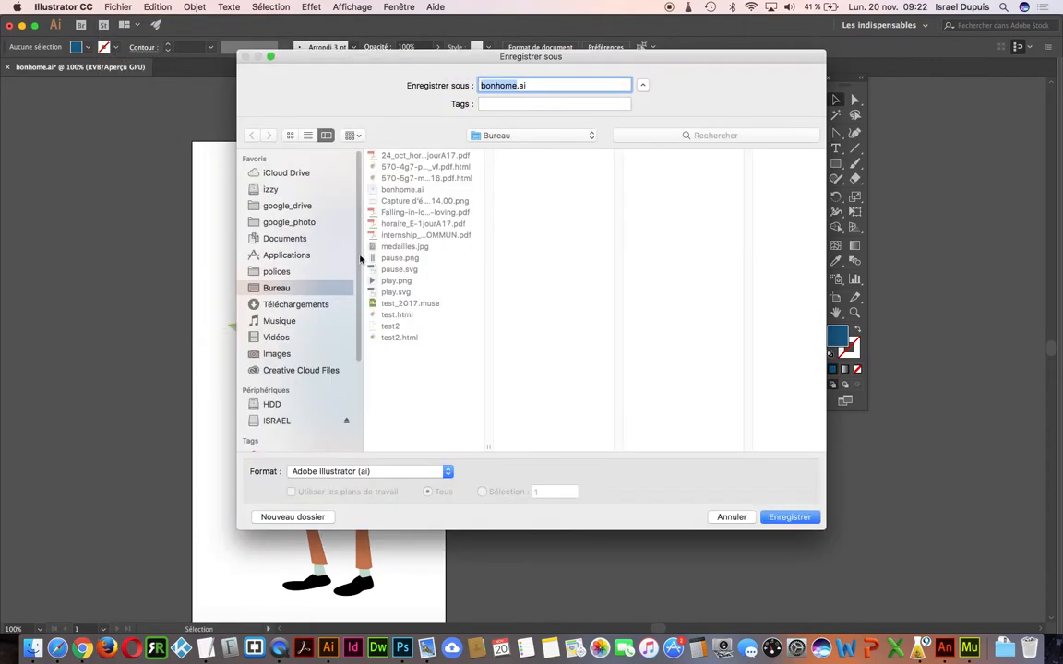
click(320, 518)
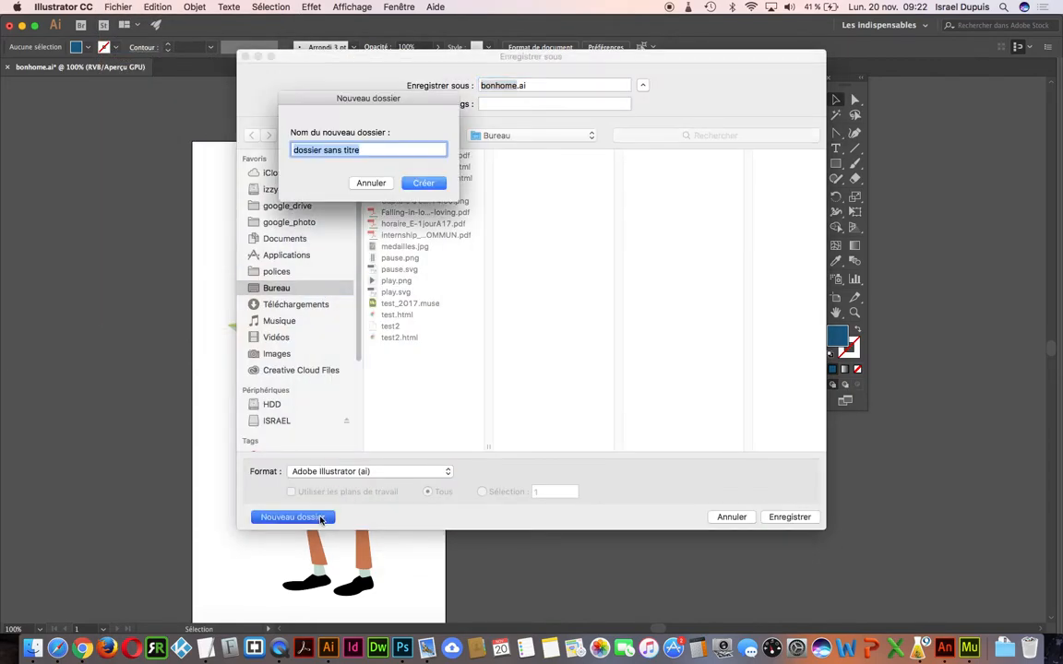
text(tuto)
key(Return)
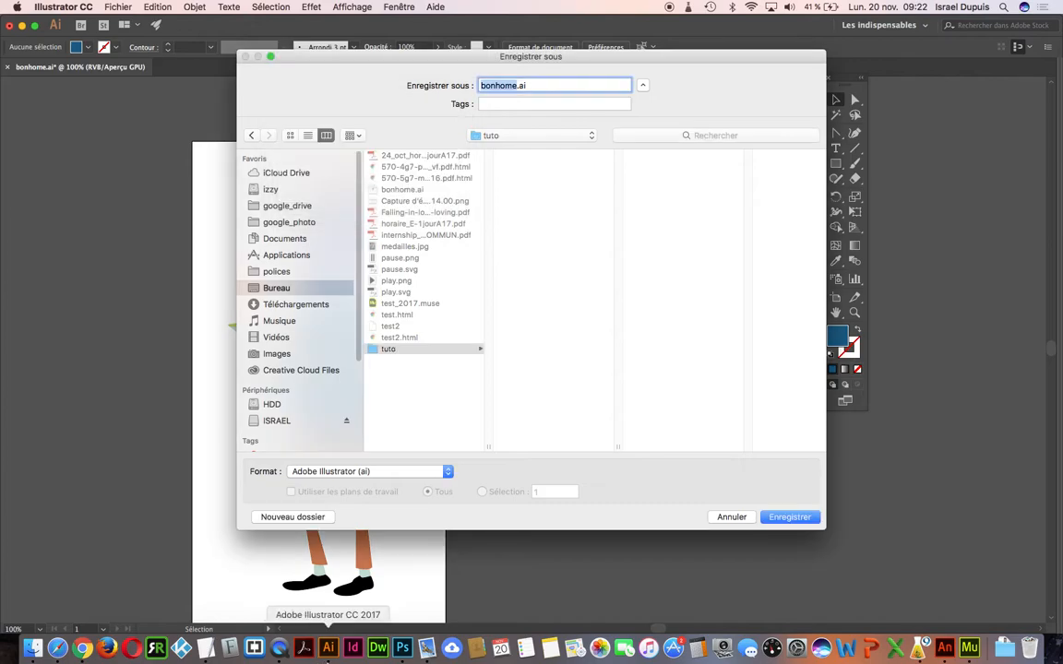
click(439, 350)
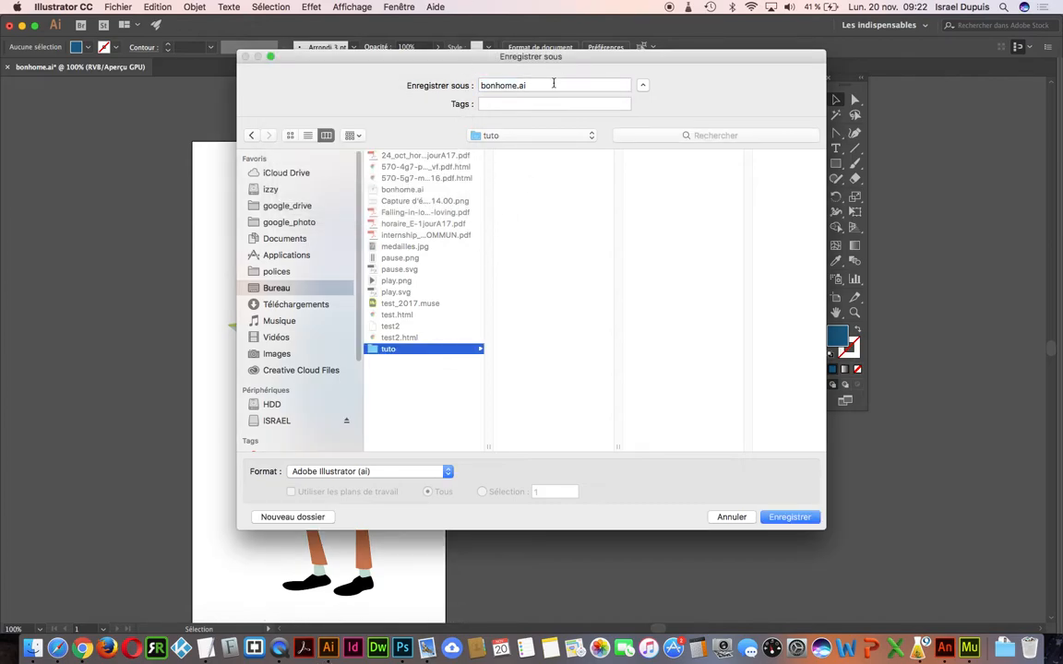
click(789, 517)
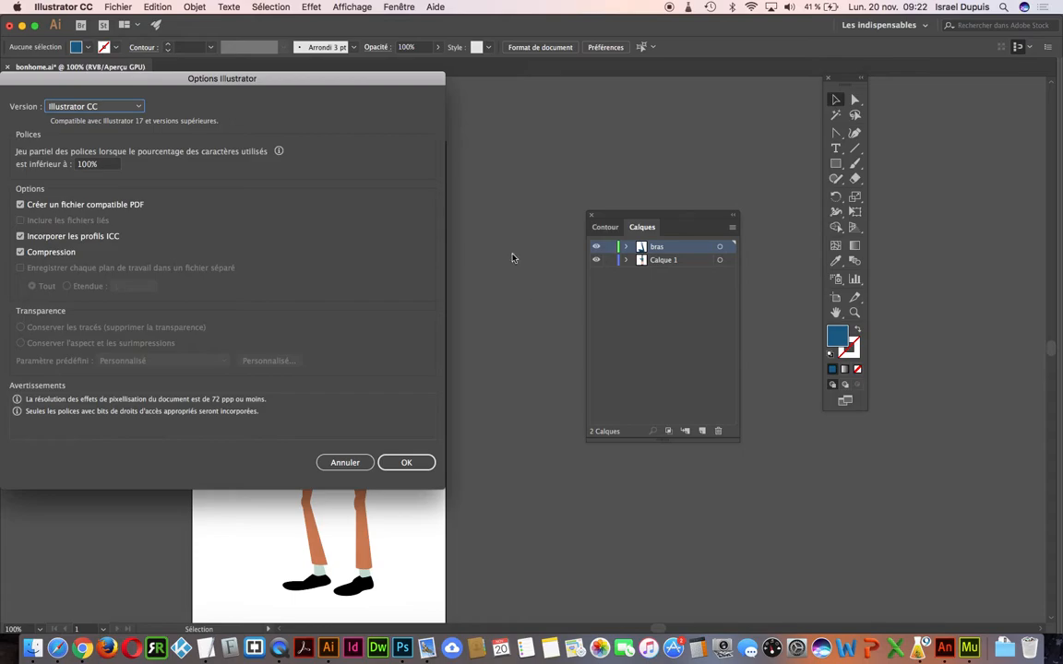
click(406, 462)
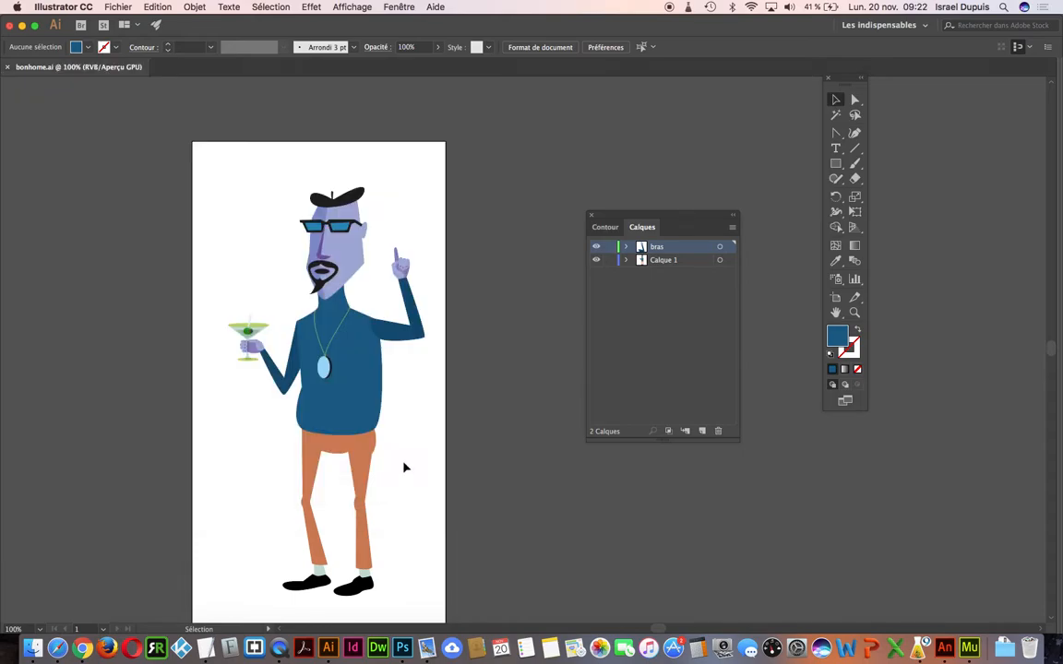
Step: Switch to Animate CC and move the Actions and Outils panels clear of the blank stage and the publishing settings
key(super+Tab)
key(Tab)
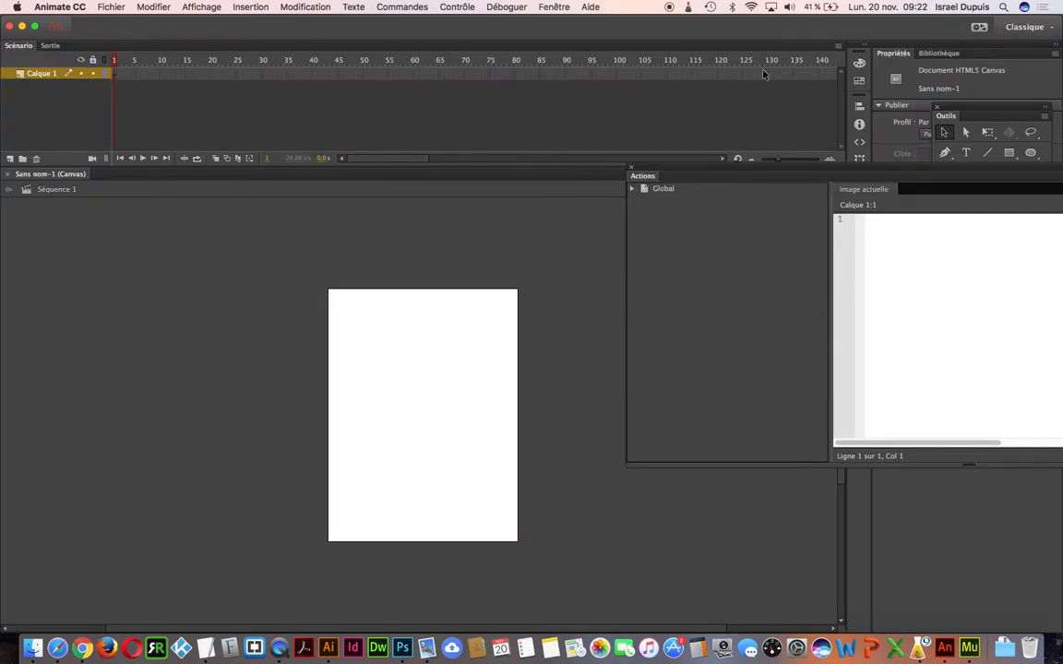
click(538, 7)
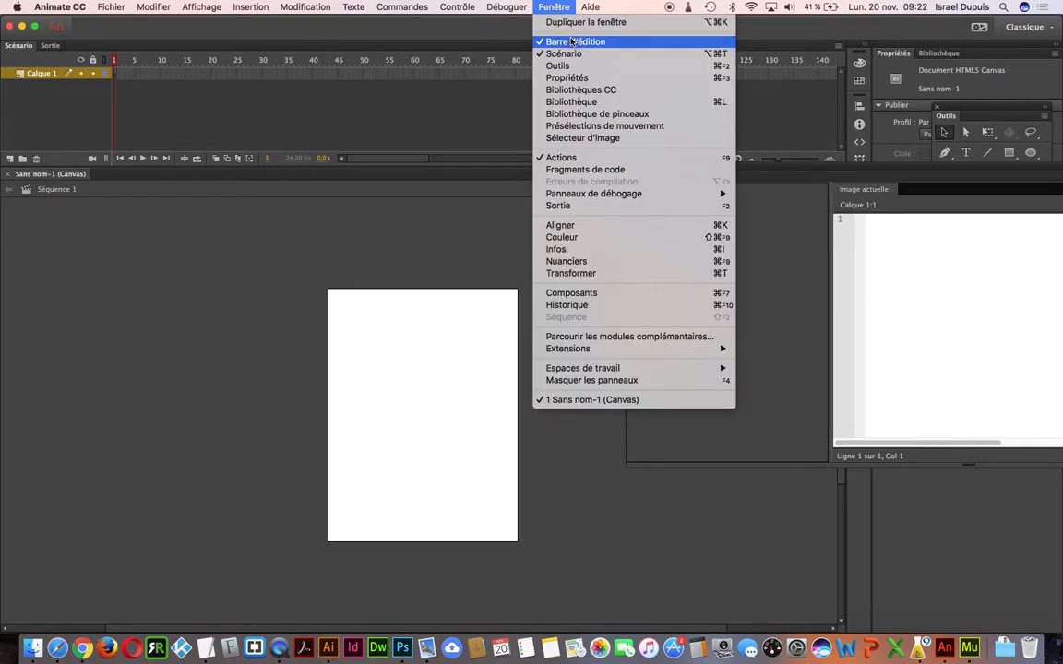
click(561, 158)
drag(856, 201, 813, 280)
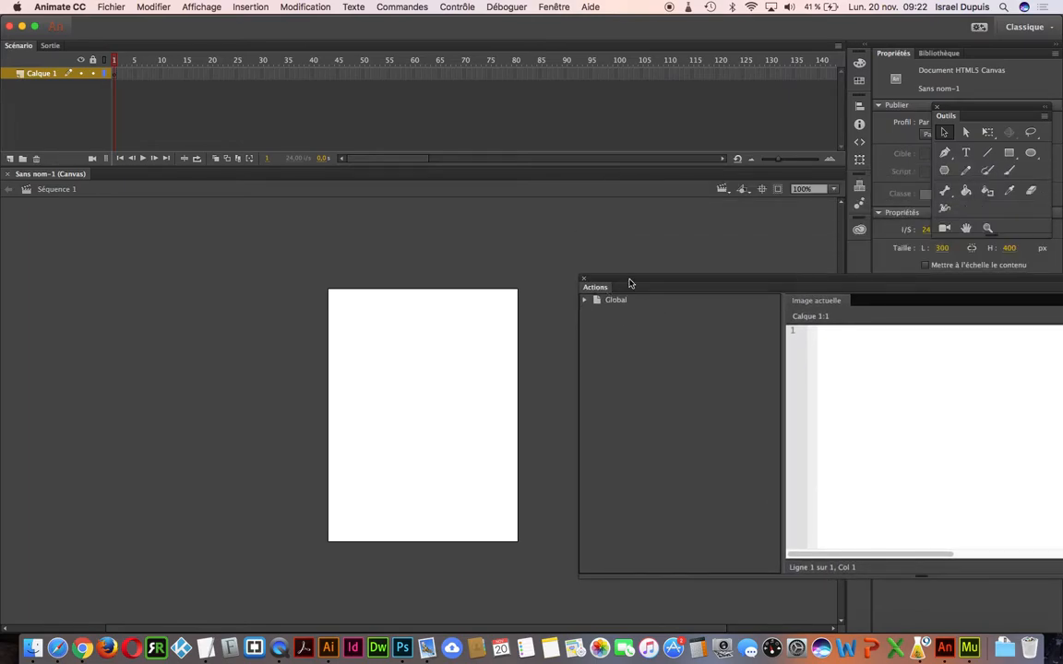
drag(597, 282, 739, 404)
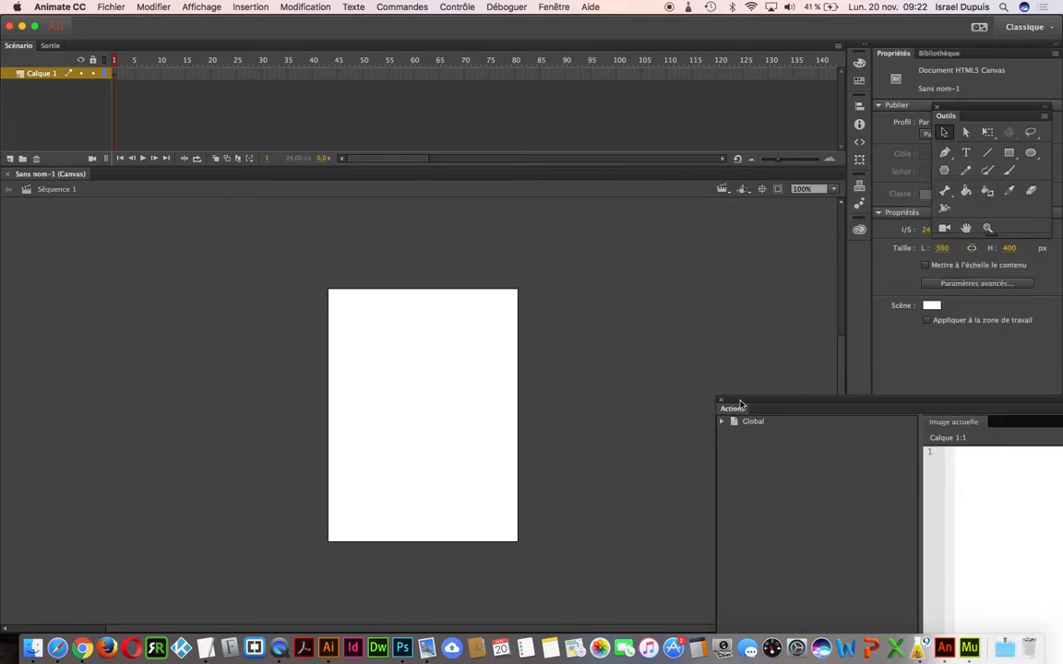
drag(988, 113, 888, 224)
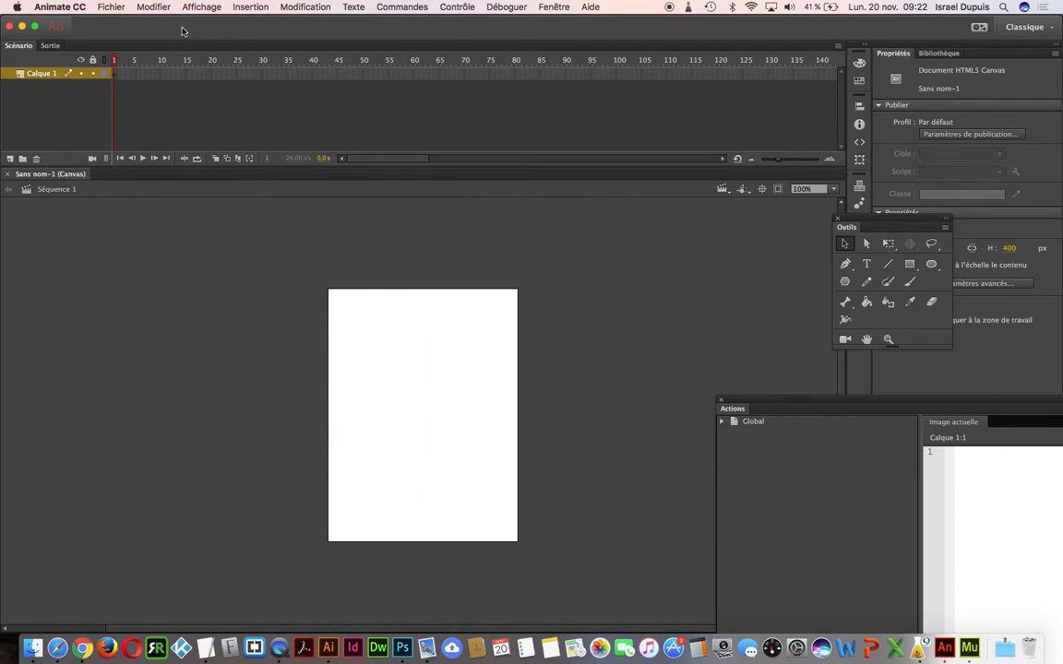
Step: Save the new canvas document as papi.fla in the tuto folder on the Bureau
click(103, 6)
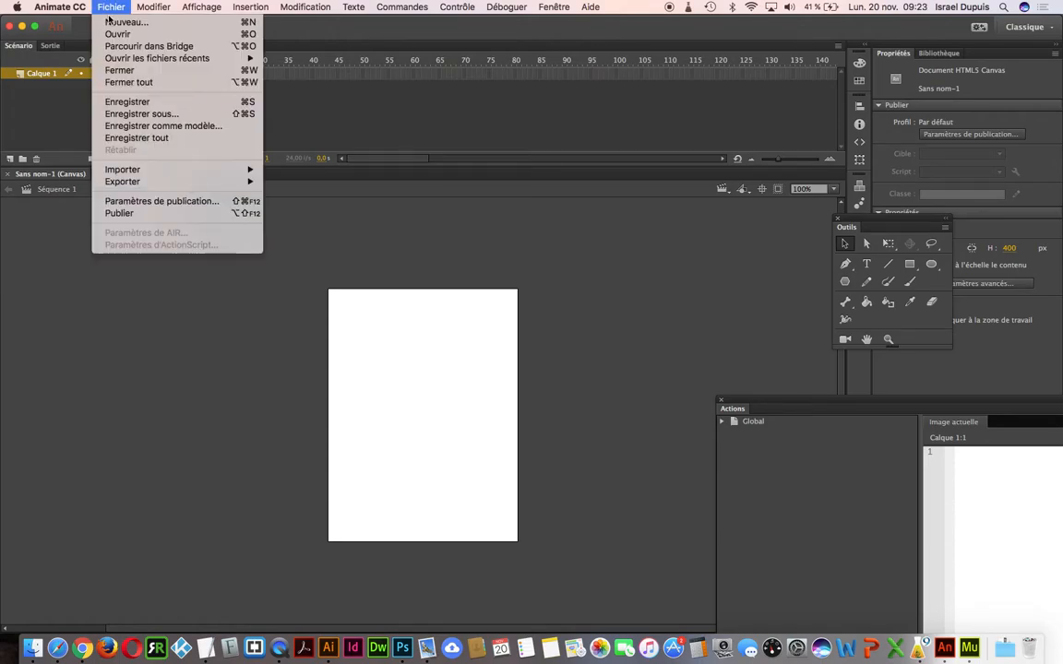
click(195, 114)
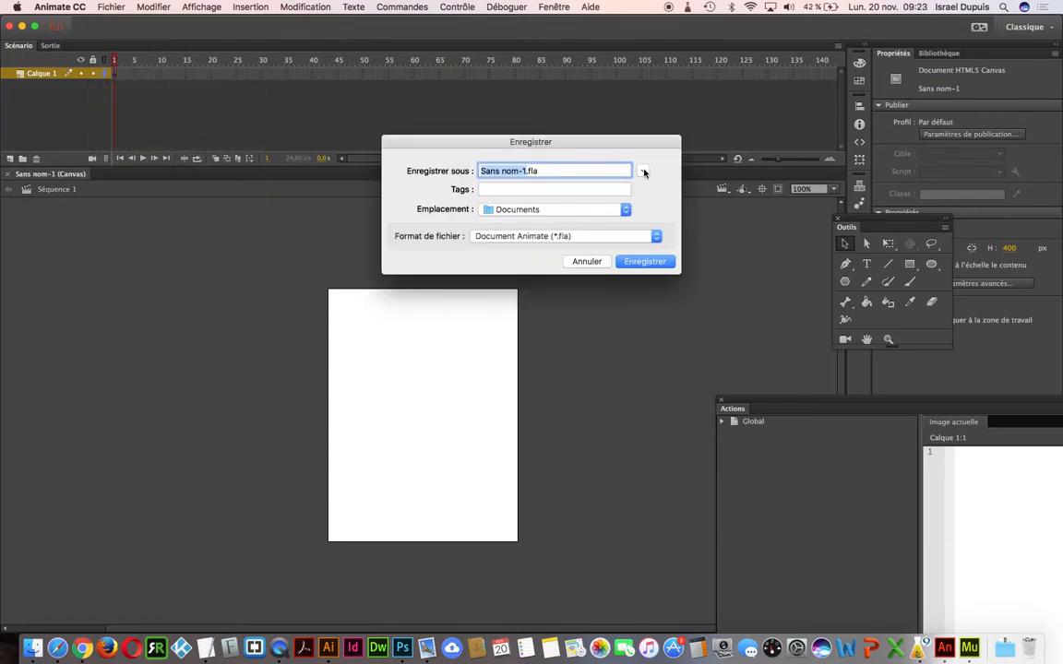
click(643, 171)
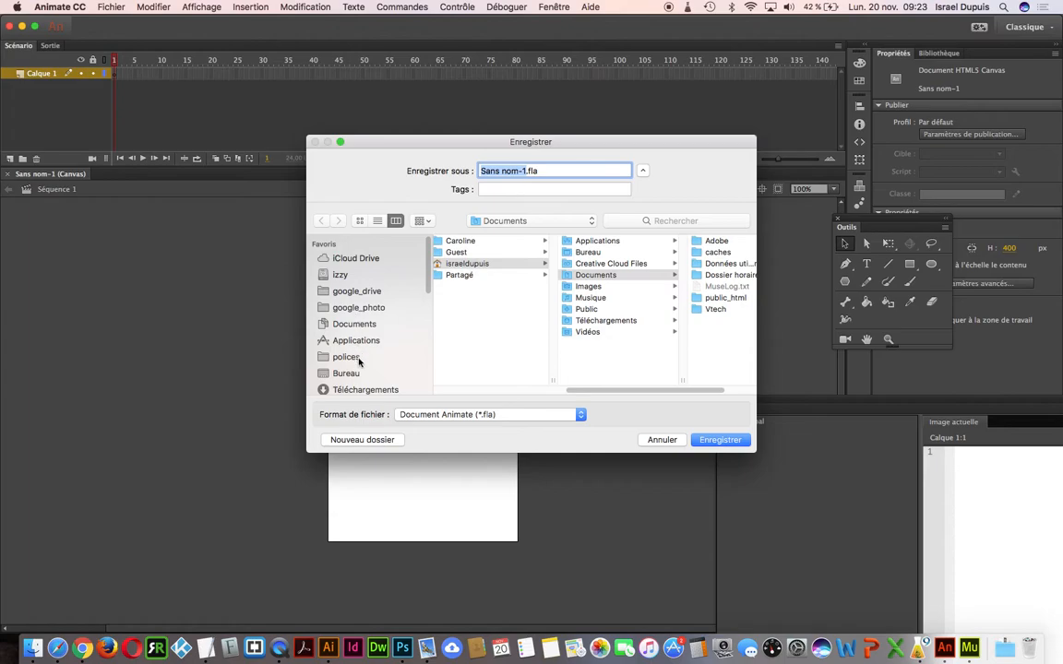
click(358, 374)
scroll(480, 369, down, 2)
click(480, 389)
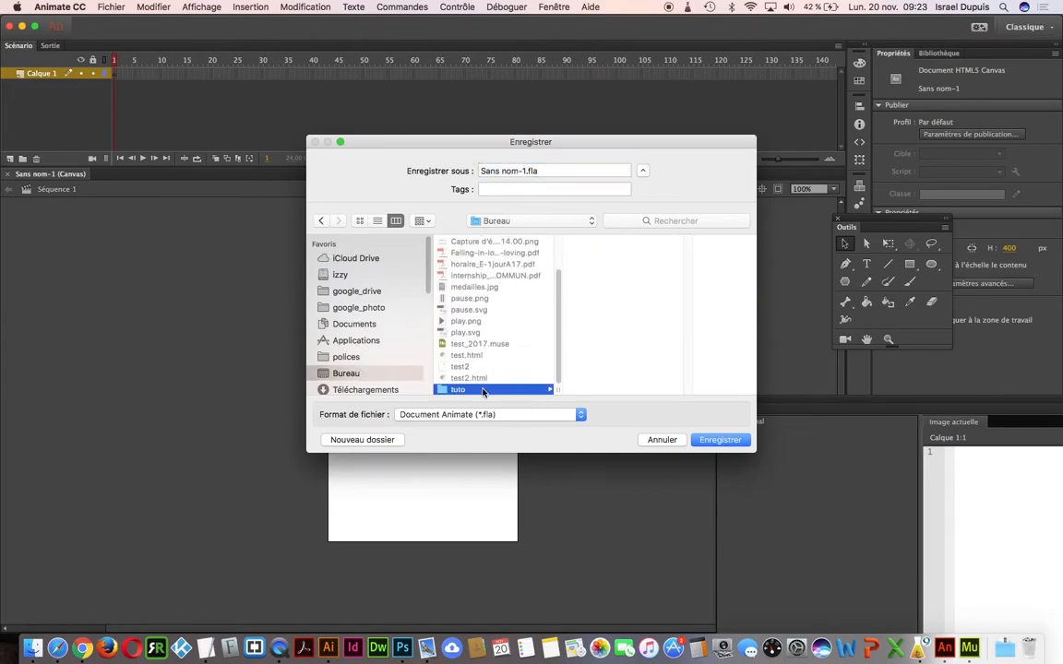
click(526, 171)
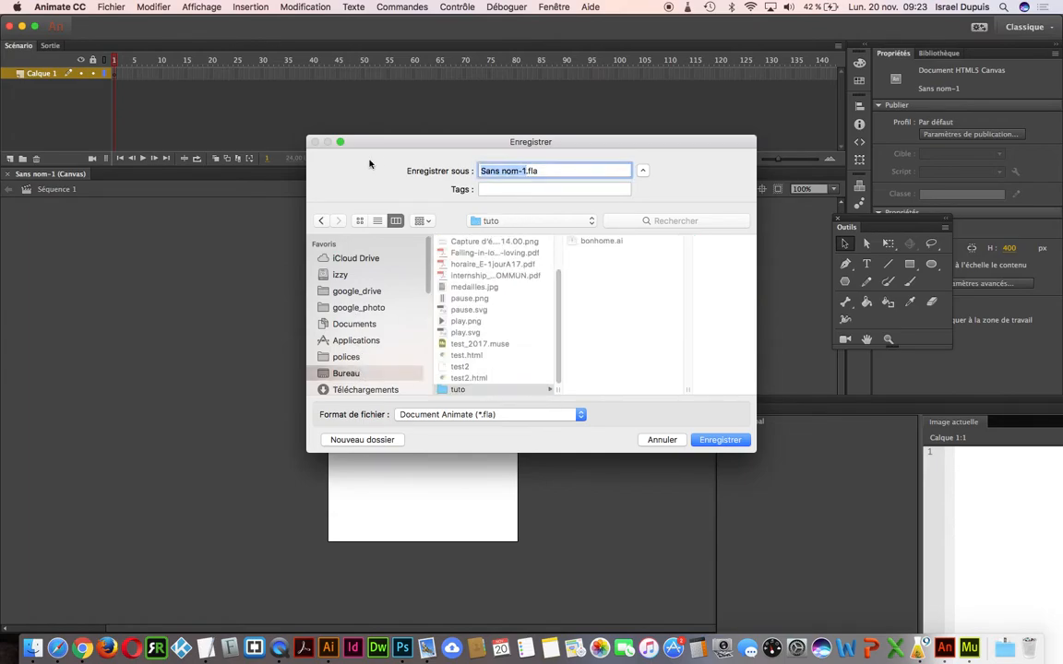
text(papi)
key(Return)
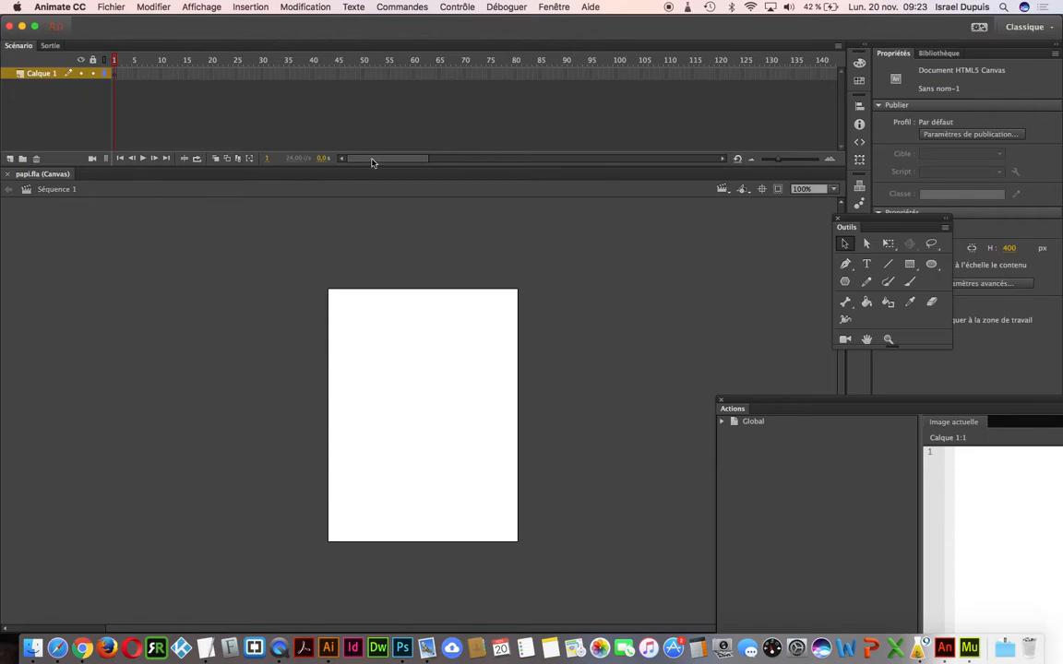
Step: Start importing bonhome.ai from the tuto folder onto the stage
click(110, 7)
mouse_move(159, 172)
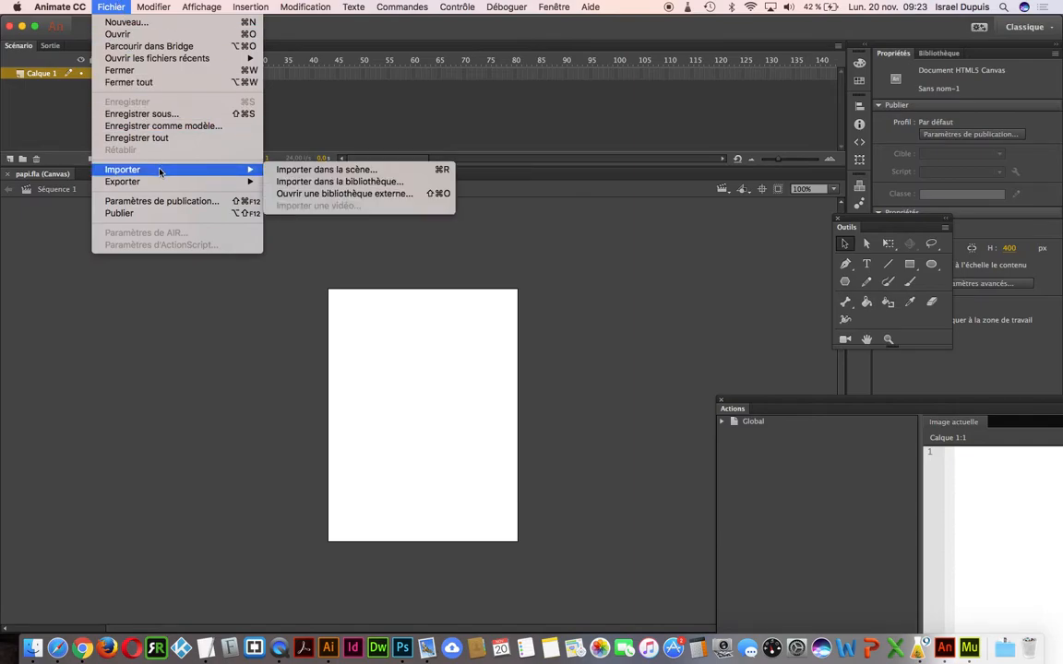
click(360, 170)
click(475, 130)
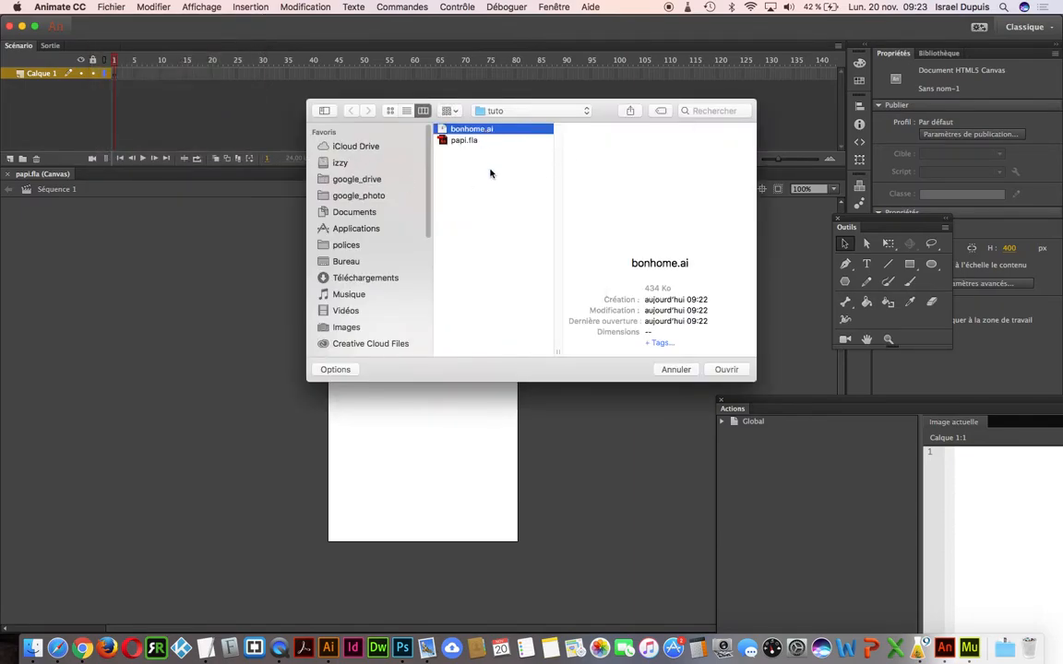
click(726, 370)
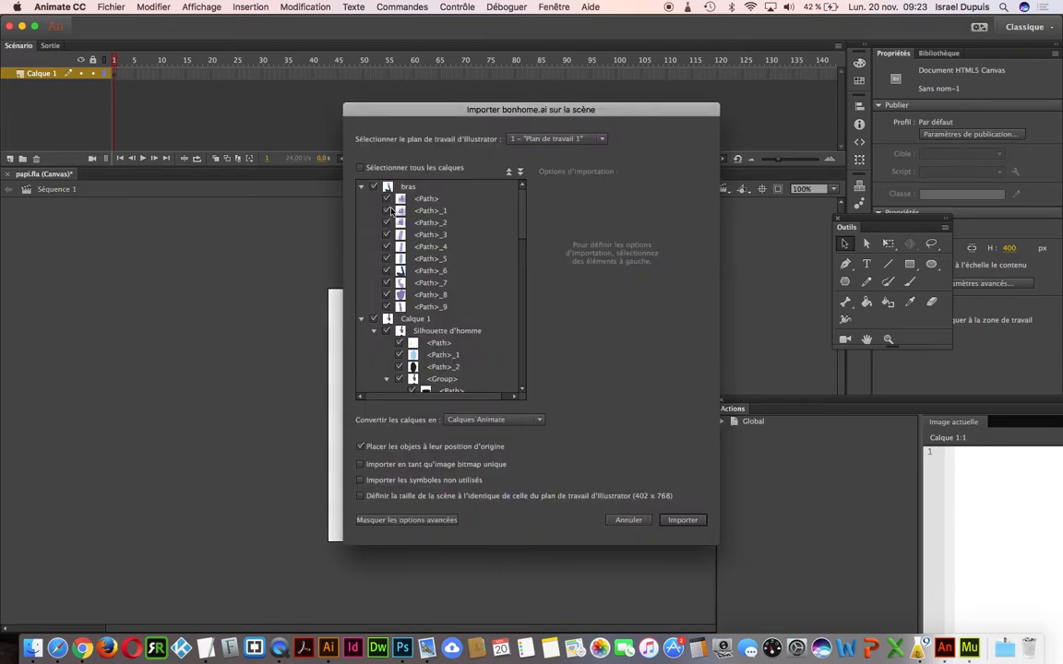
Step: Import all layers of bonhome.ai, bras and Calque 1, as Calques Animate at their original position, and return to the Scénario timeline
click(363, 319)
click(362, 186)
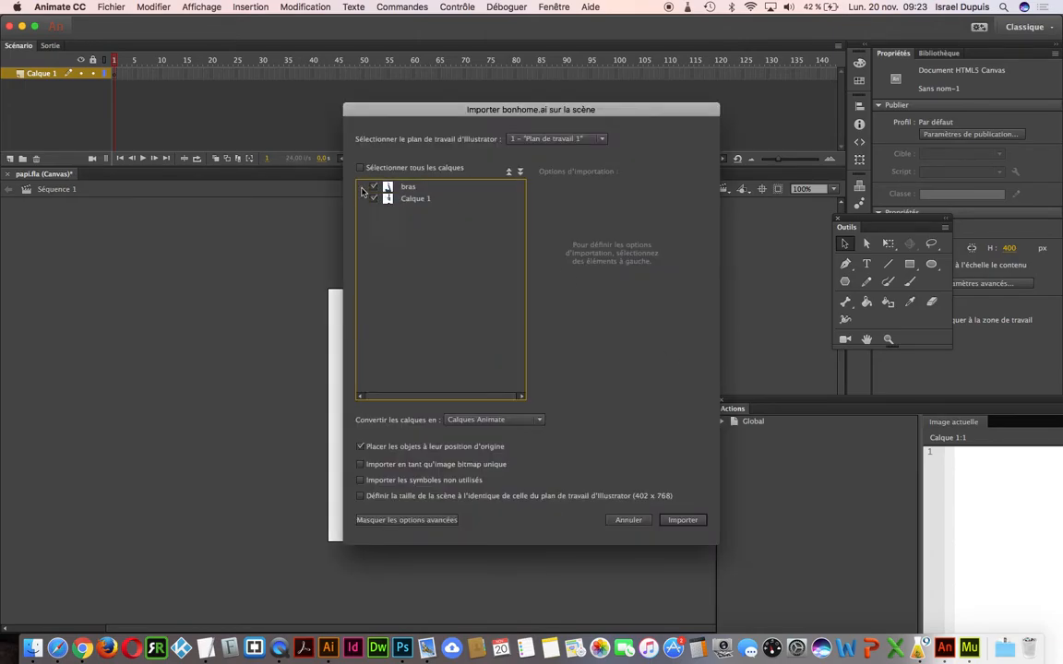
click(360, 168)
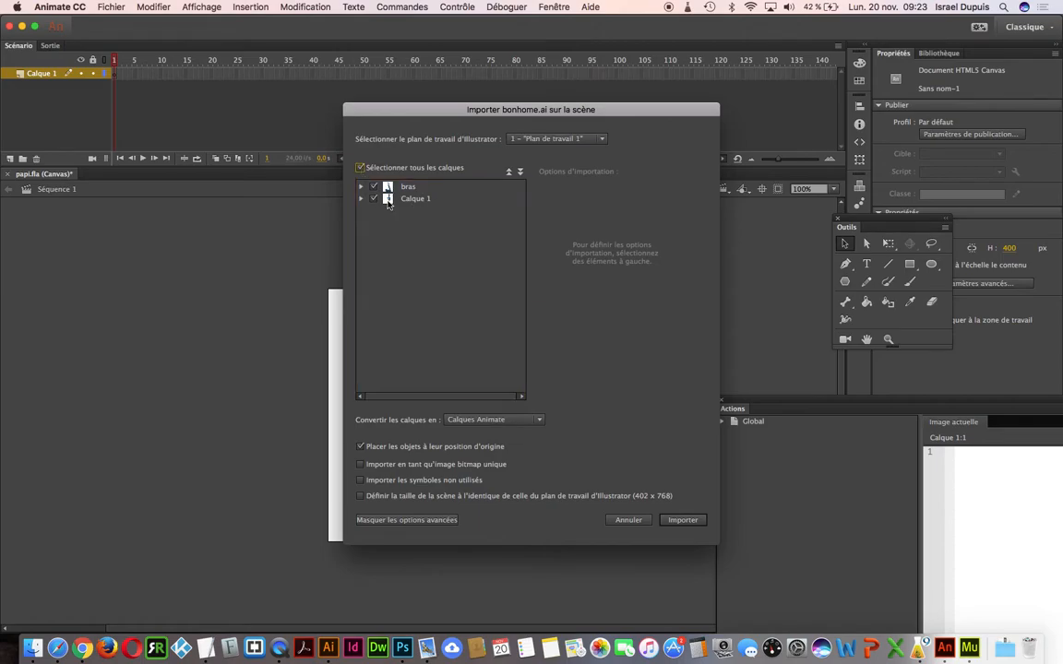
click(548, 140)
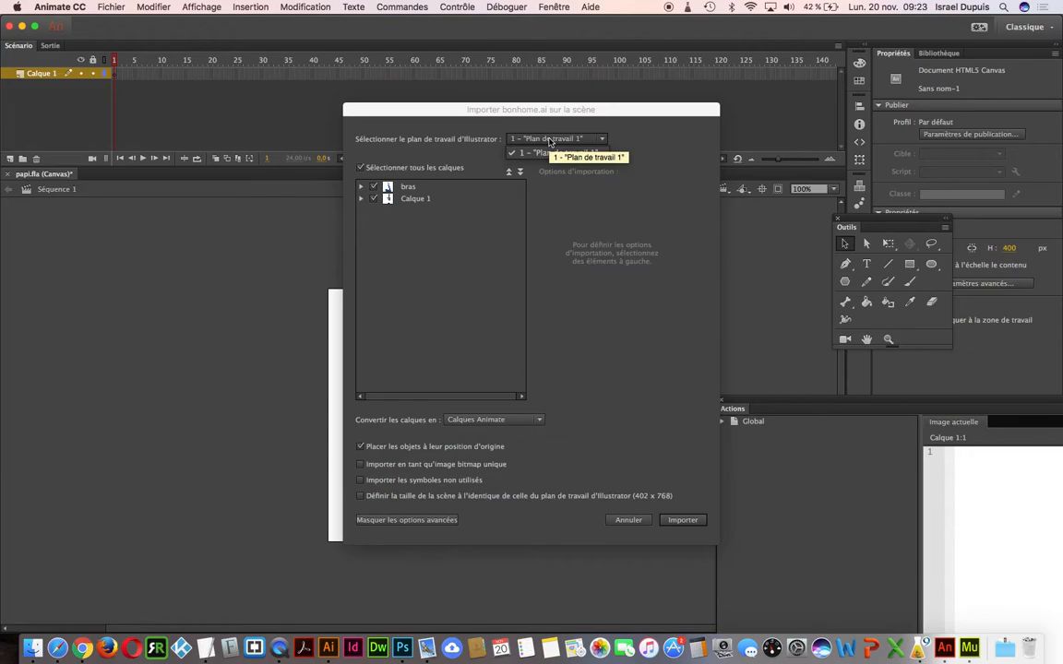
click(548, 139)
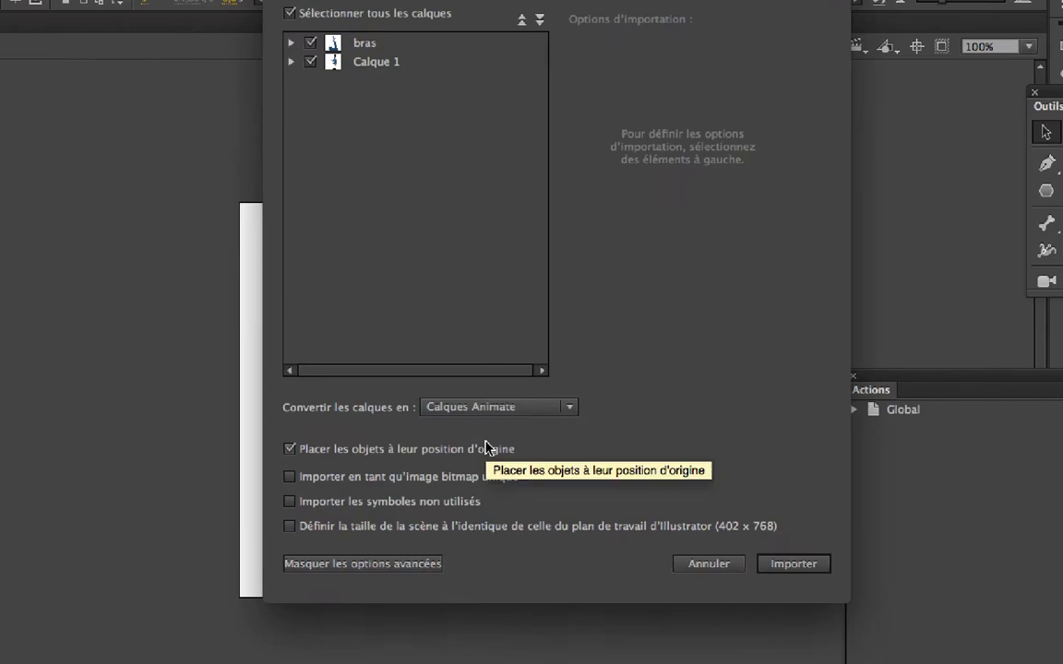
click(507, 421)
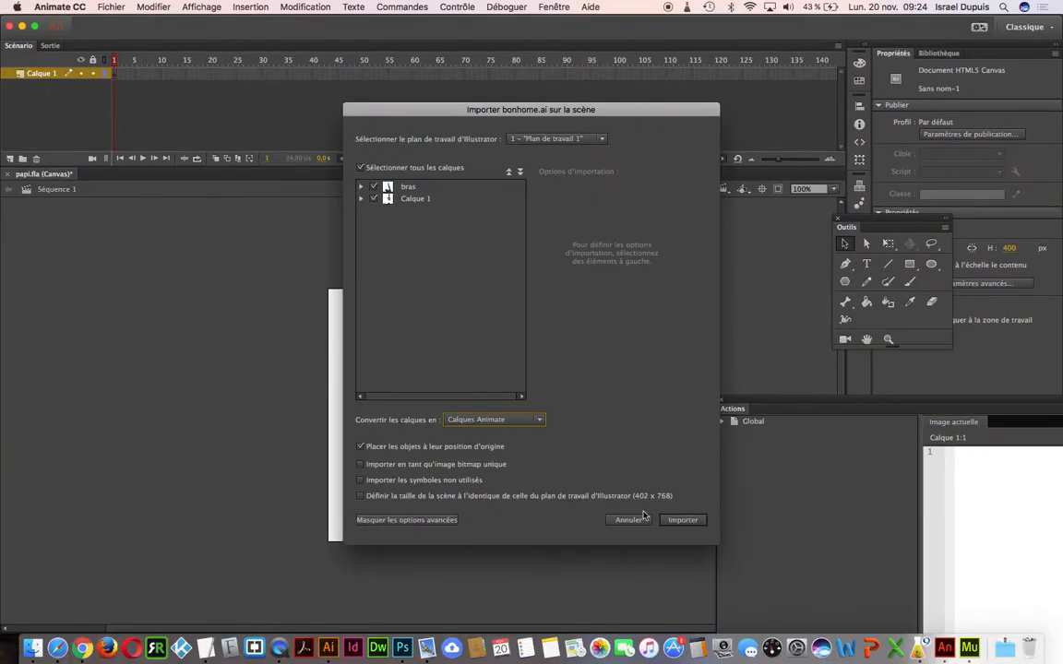
click(686, 521)
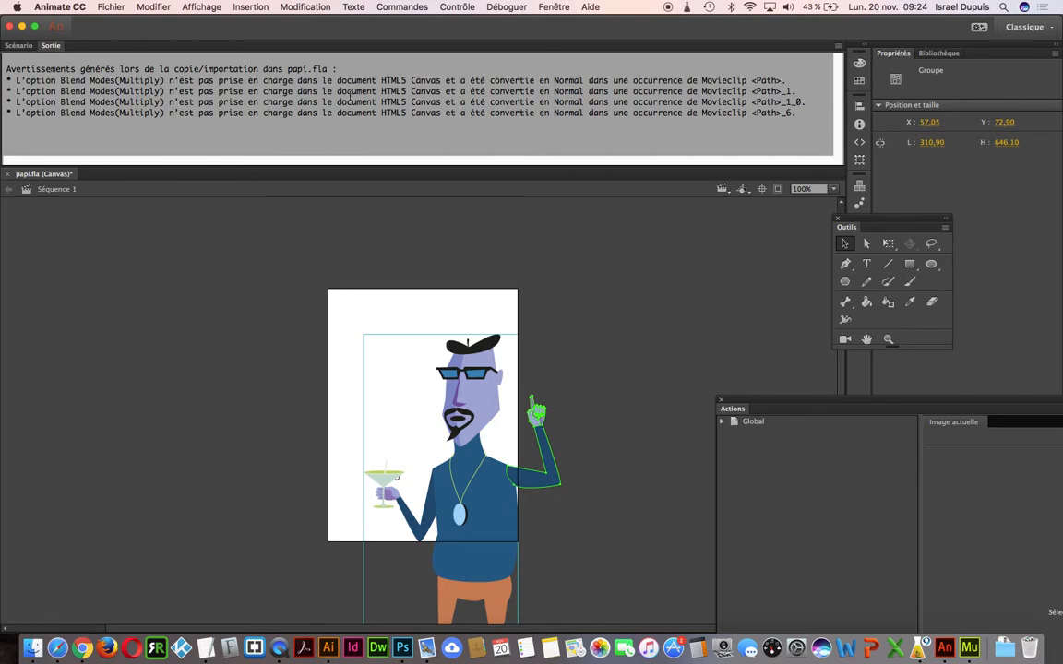
click(19, 45)
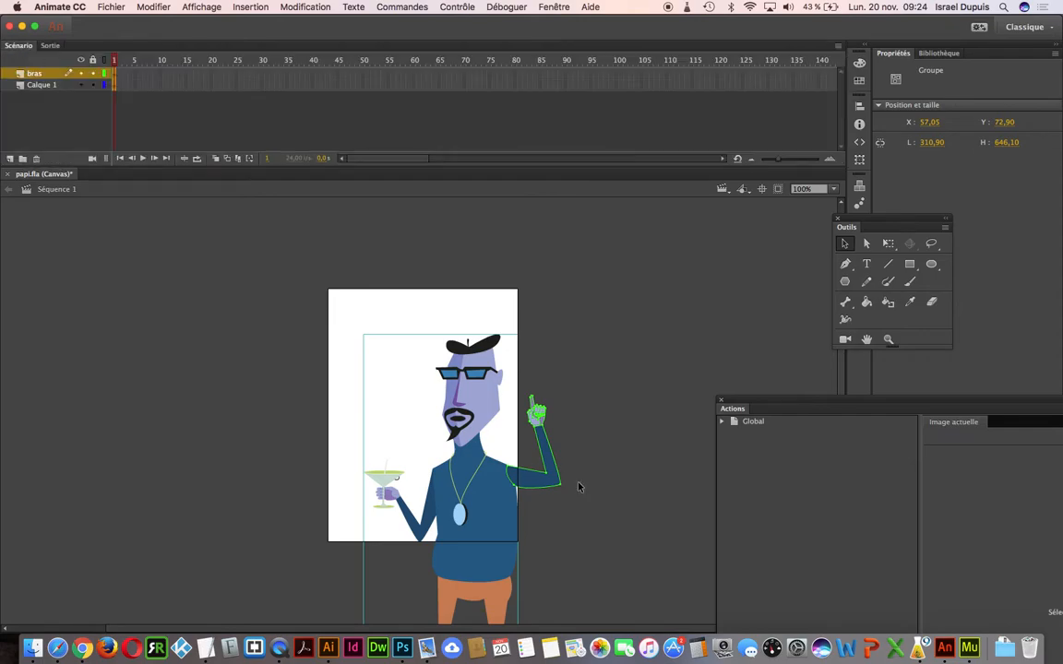
Step: Scale the whole imported character down with Free Transform from its upper-left corner so that it fits inside the stage
click(597, 391)
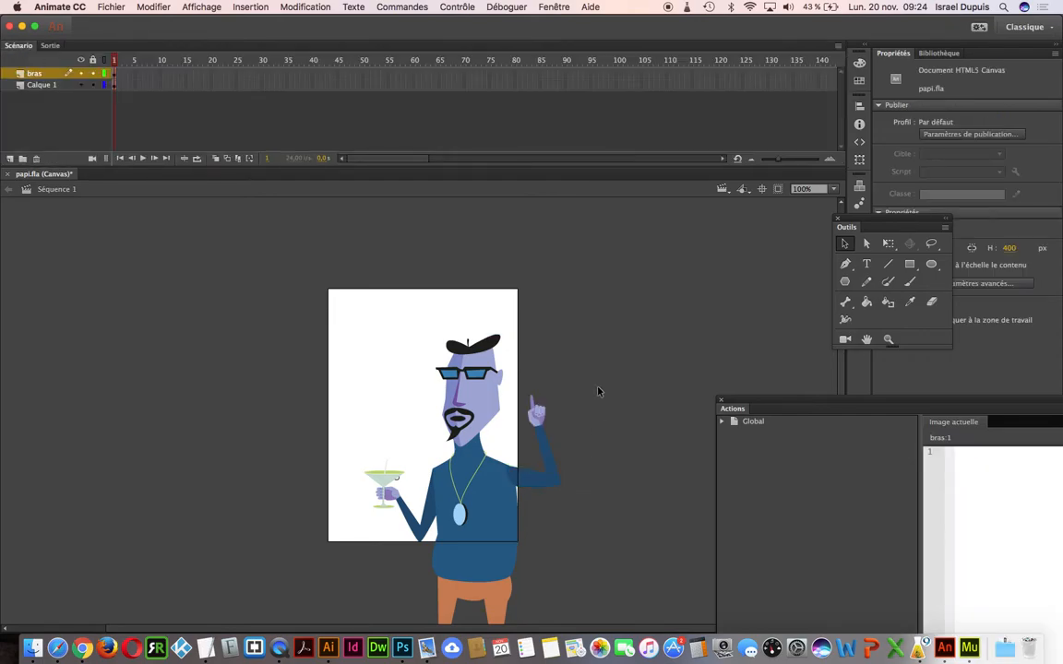
key(super+a)
click(887, 242)
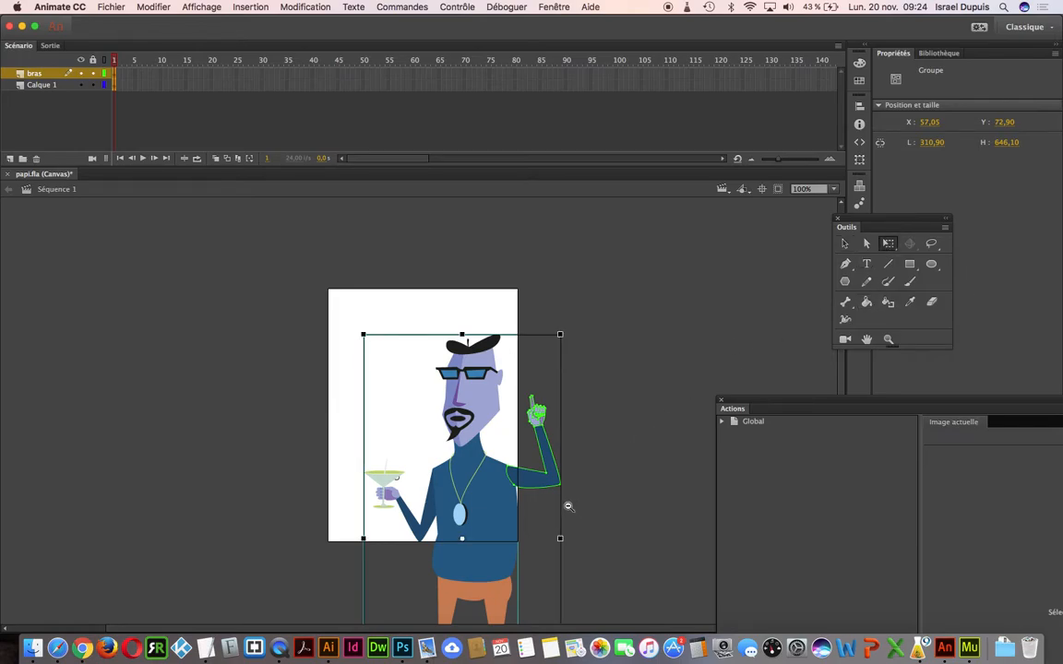
alt+click(562, 504)
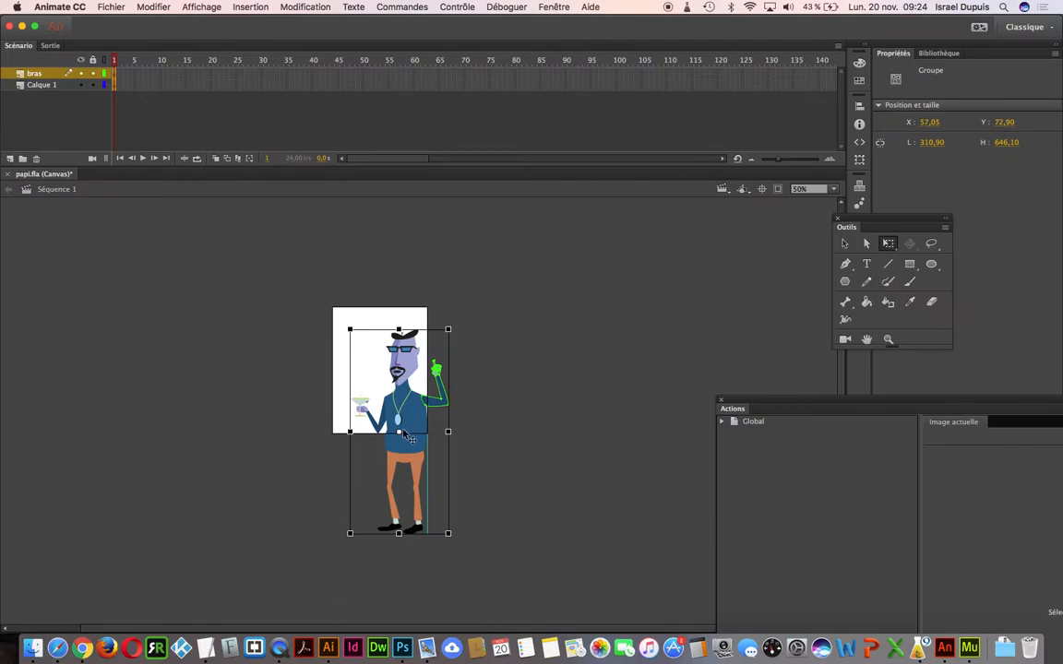
drag(404, 433, 350, 330)
drag(447, 533, 399, 463)
click(847, 244)
click(467, 391)
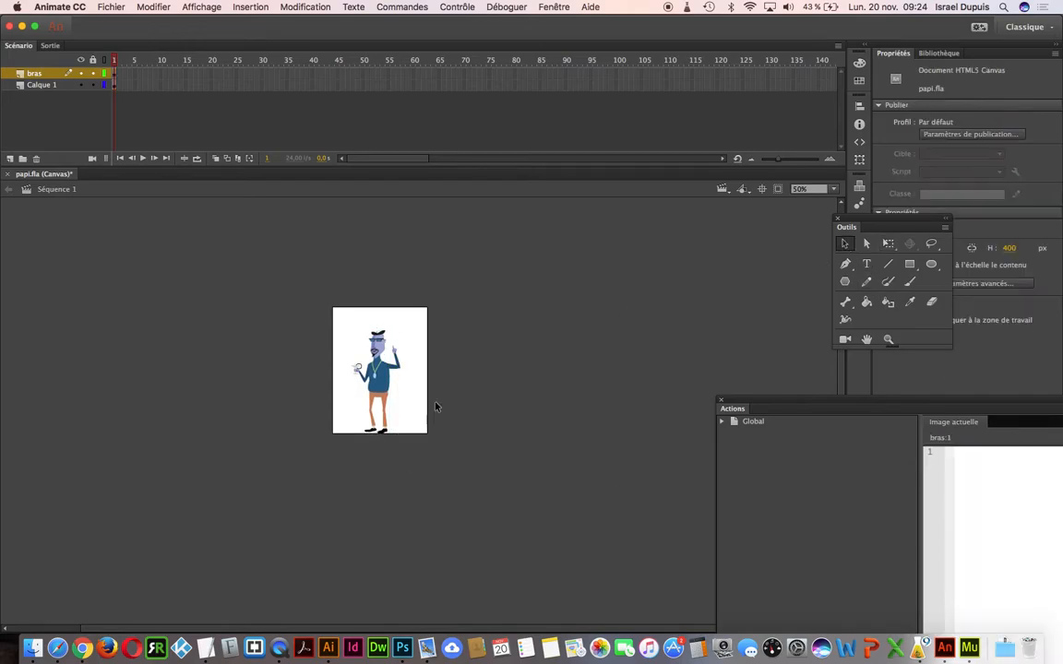
super+click(409, 403)
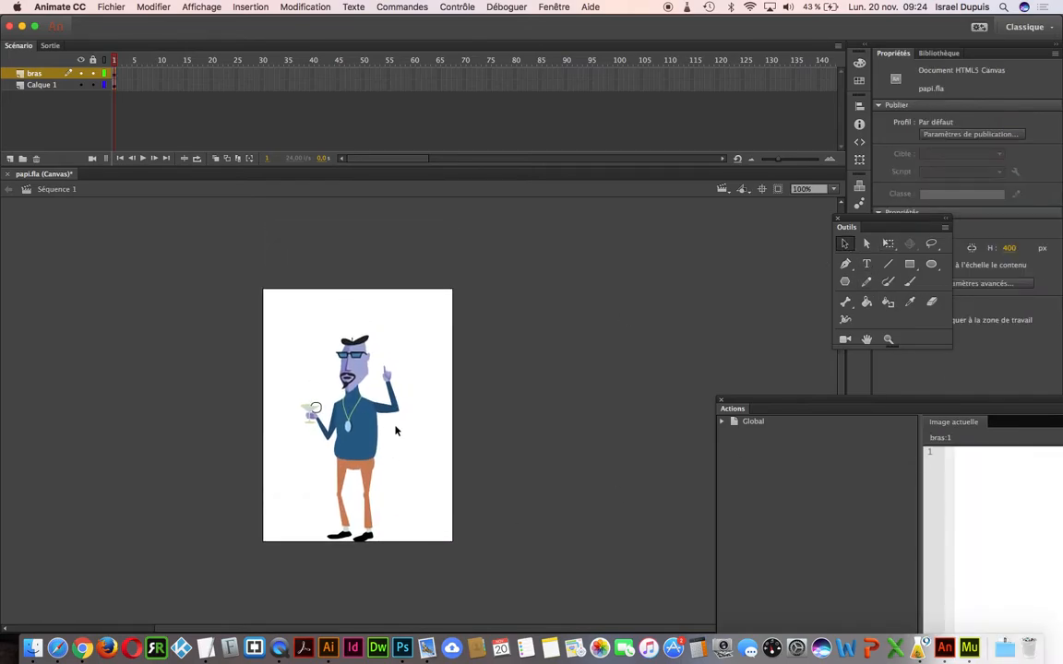
super+click(394, 429)
alt+super+click(408, 449)
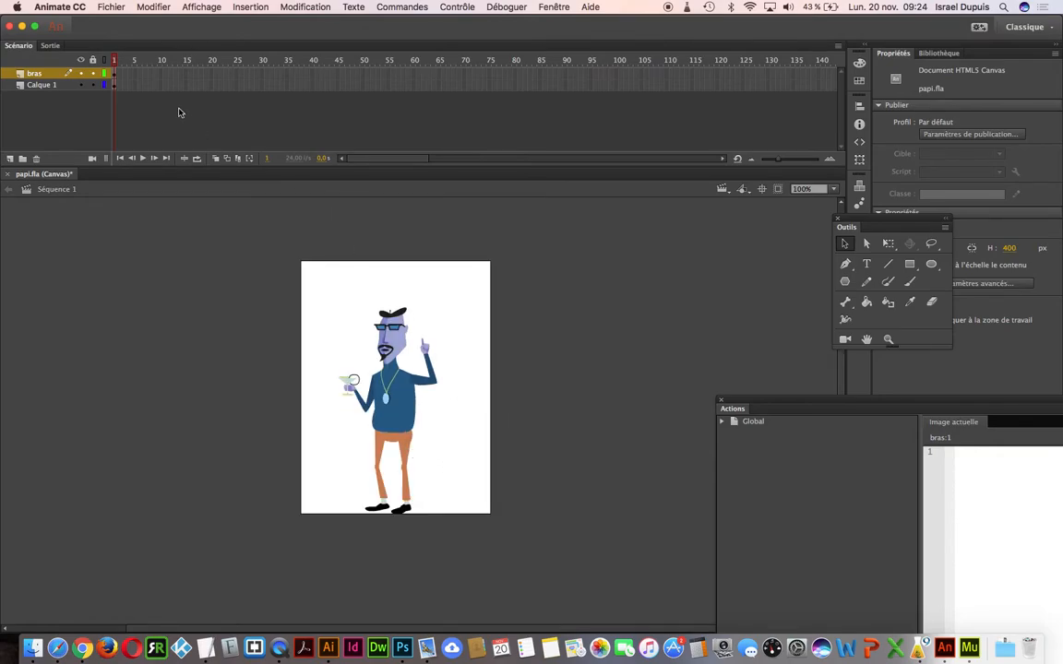
Step: Rename the layer Calque 1 as corps
click(113, 85)
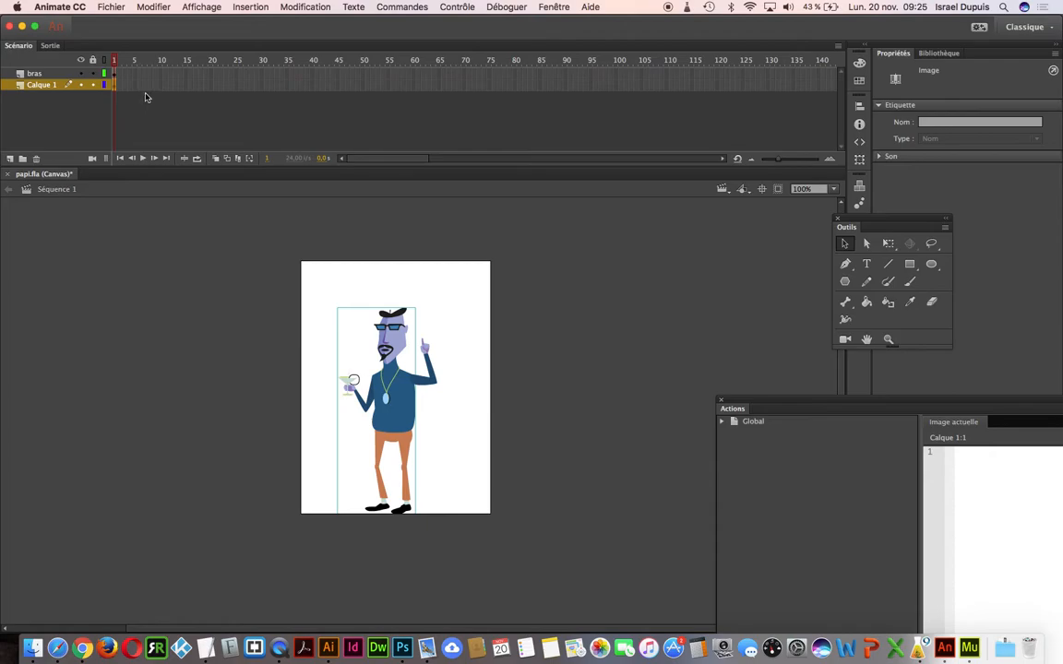
double_click(44, 85)
text(corps)
key(Return)
Step: Extend the corps layer's frames to frame 60
click(362, 85)
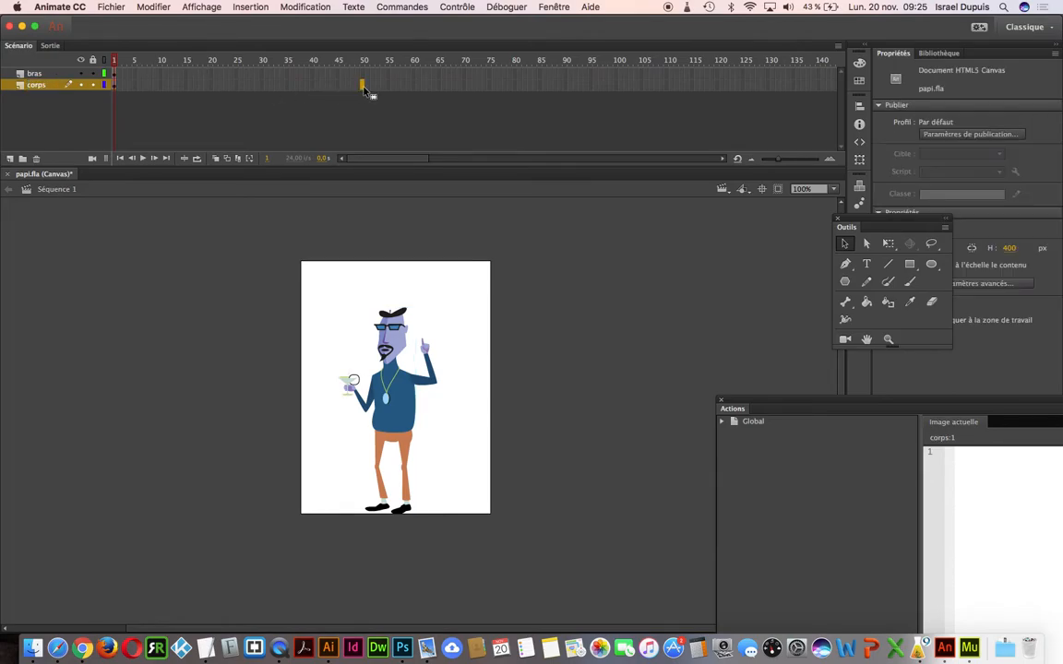
click(414, 87)
key(F5)
drag(373, 59, 411, 86)
click(411, 85)
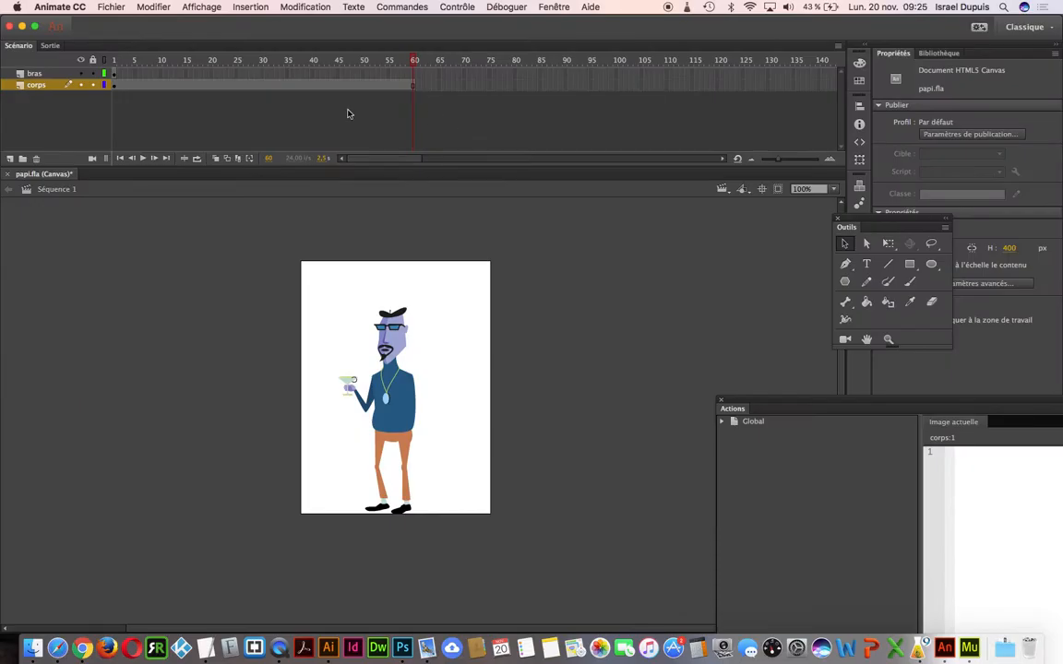
Step: Convert the raised arm on the bras layer into a Clip symbol named bras
click(114, 74)
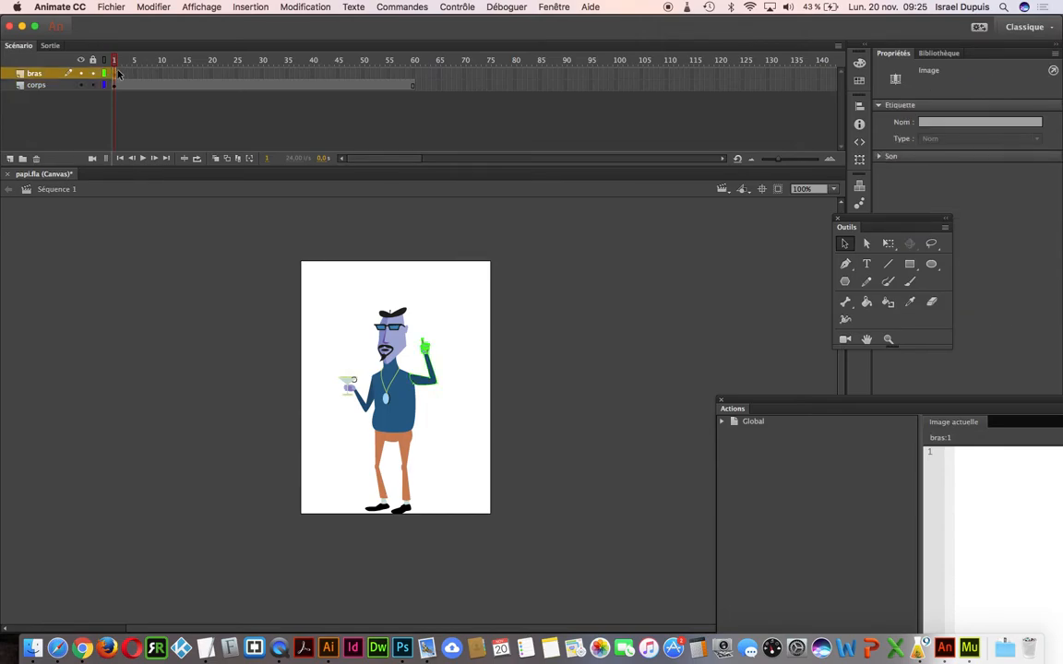
click(393, 354)
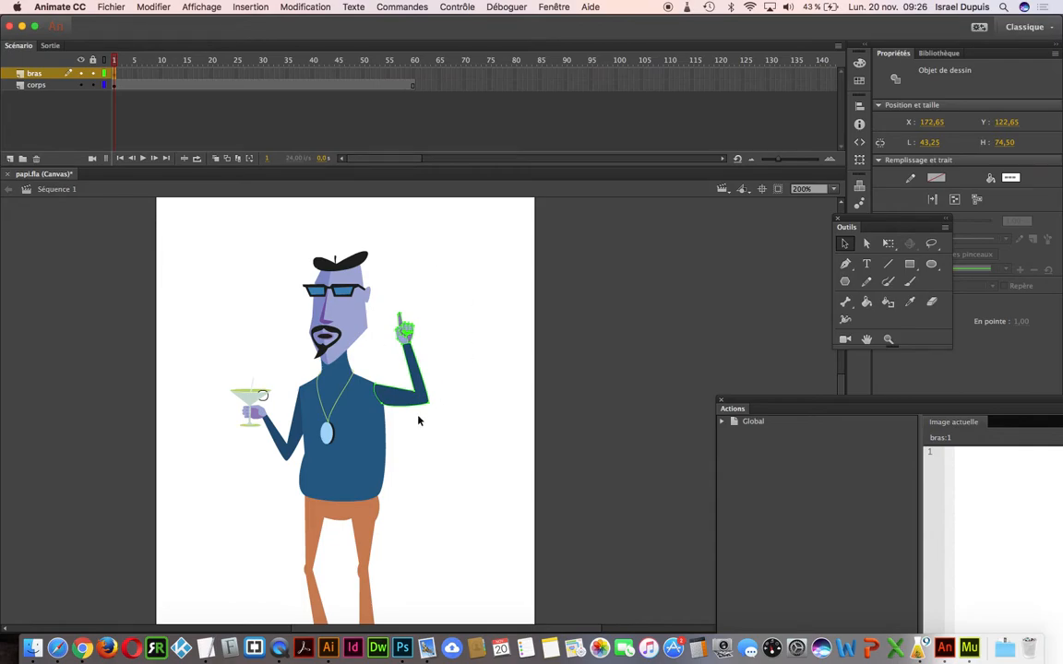
click(307, 6)
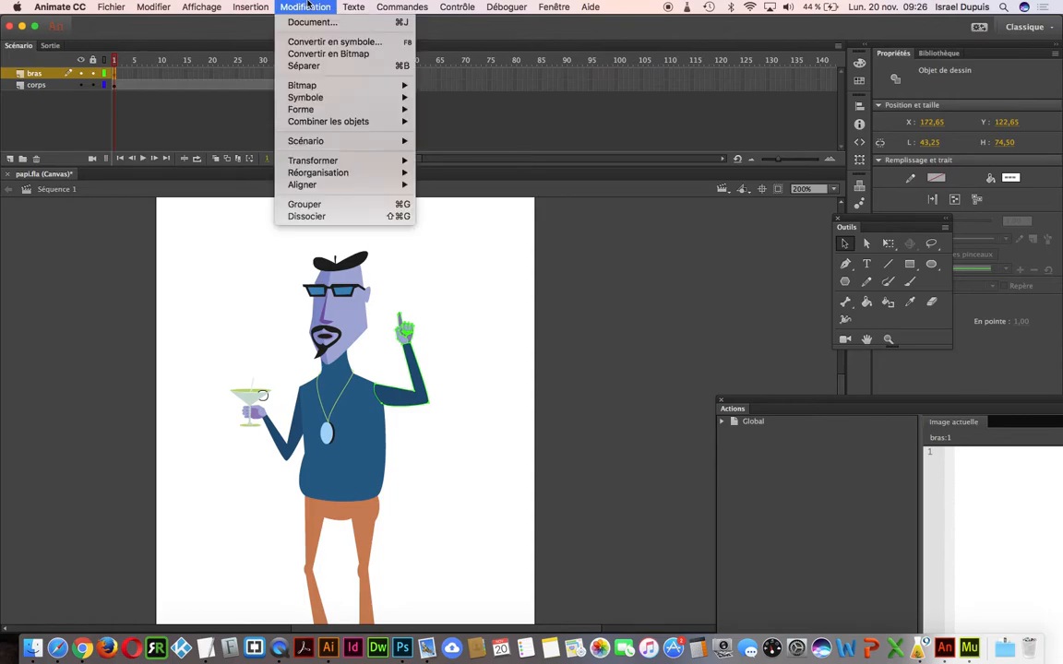
click(337, 42)
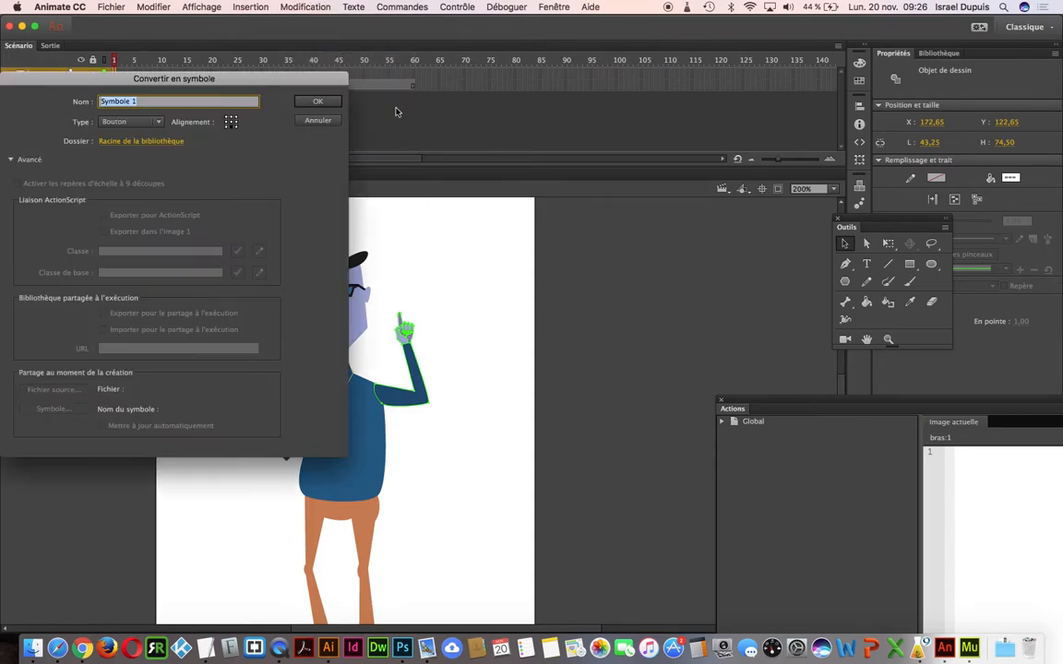
text(bras)
click(138, 121)
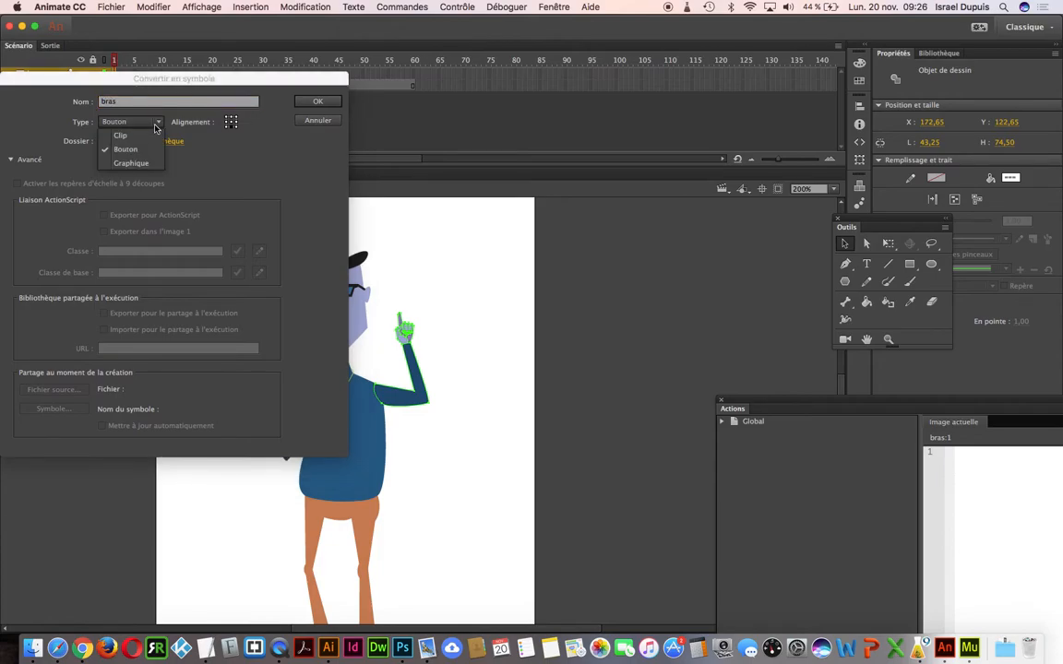
click(138, 134)
drag(194, 83, 289, 90)
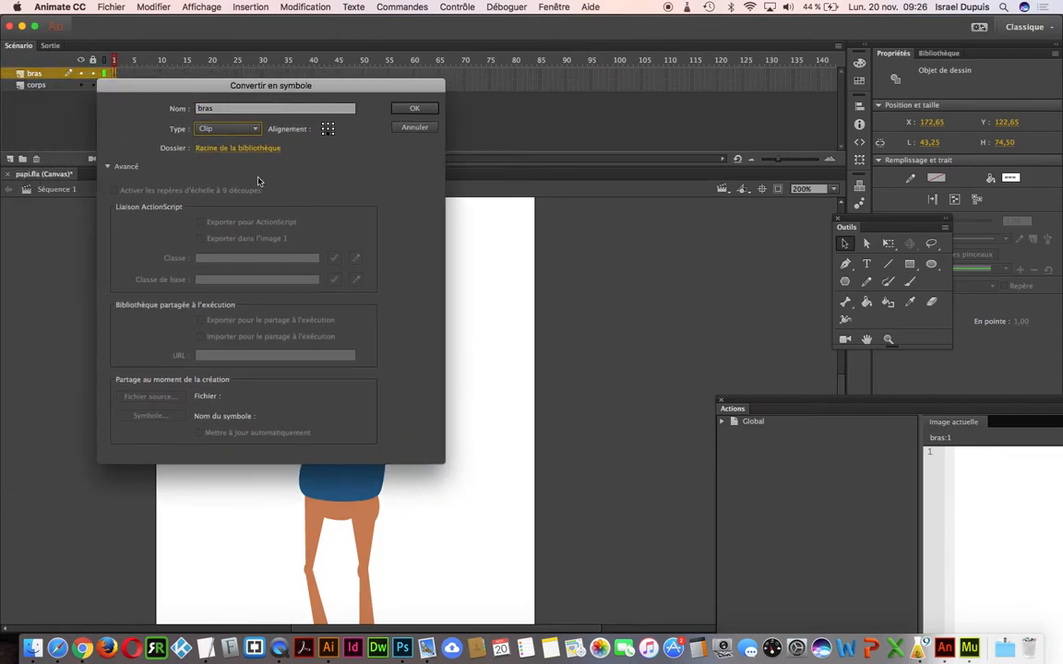
click(40, 164)
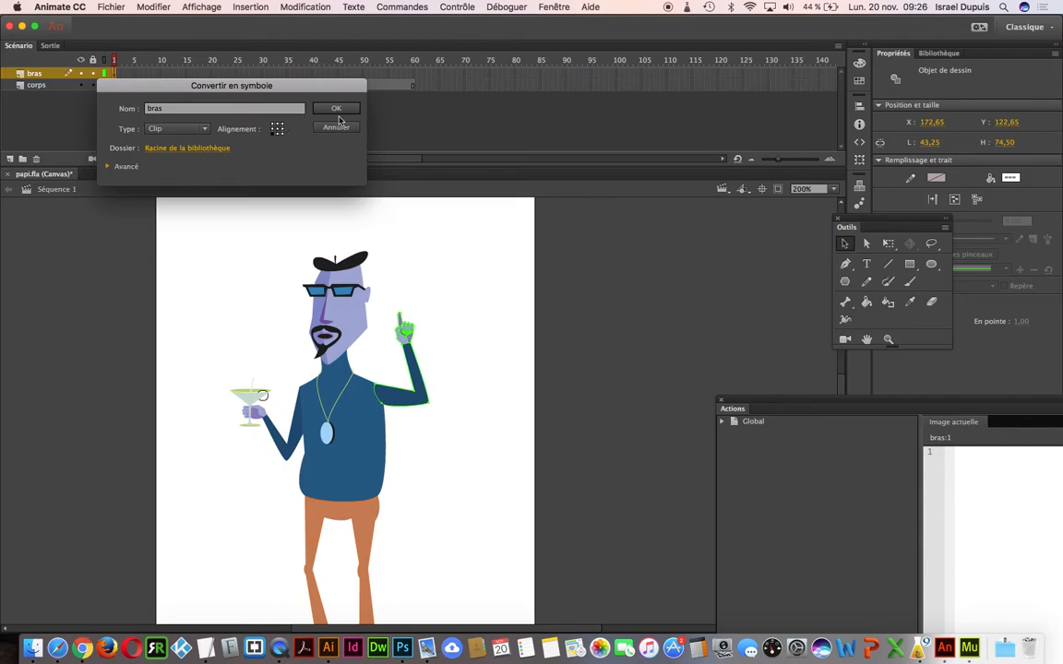
click(372, 80)
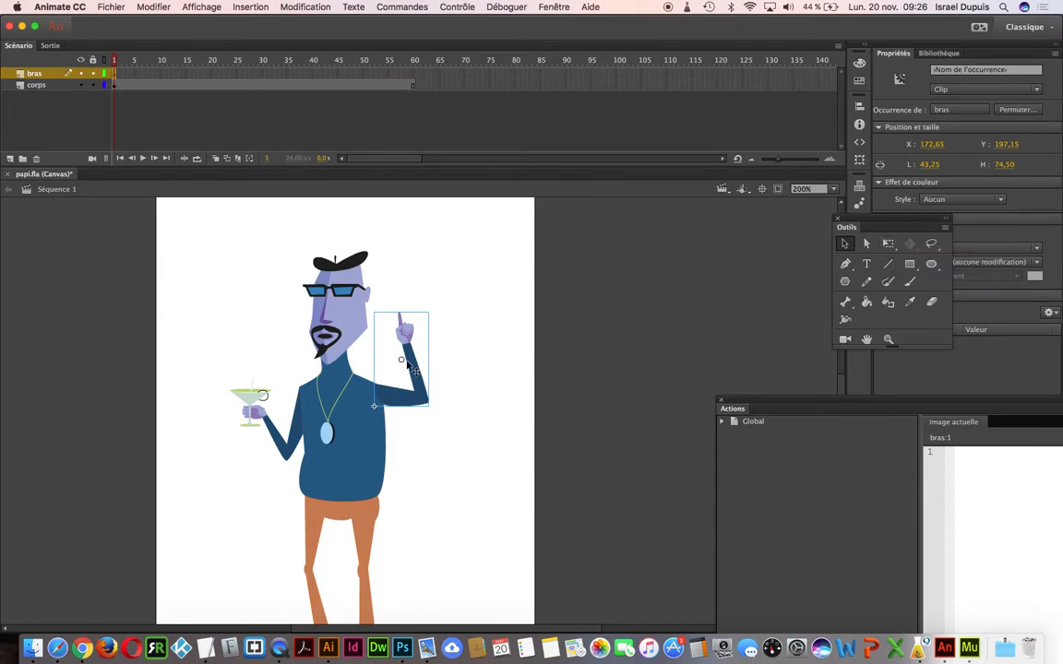
Step: Try rotating the arm clip about its default centre point, and undo the rotation
key(q)
drag(441, 314, 499, 392)
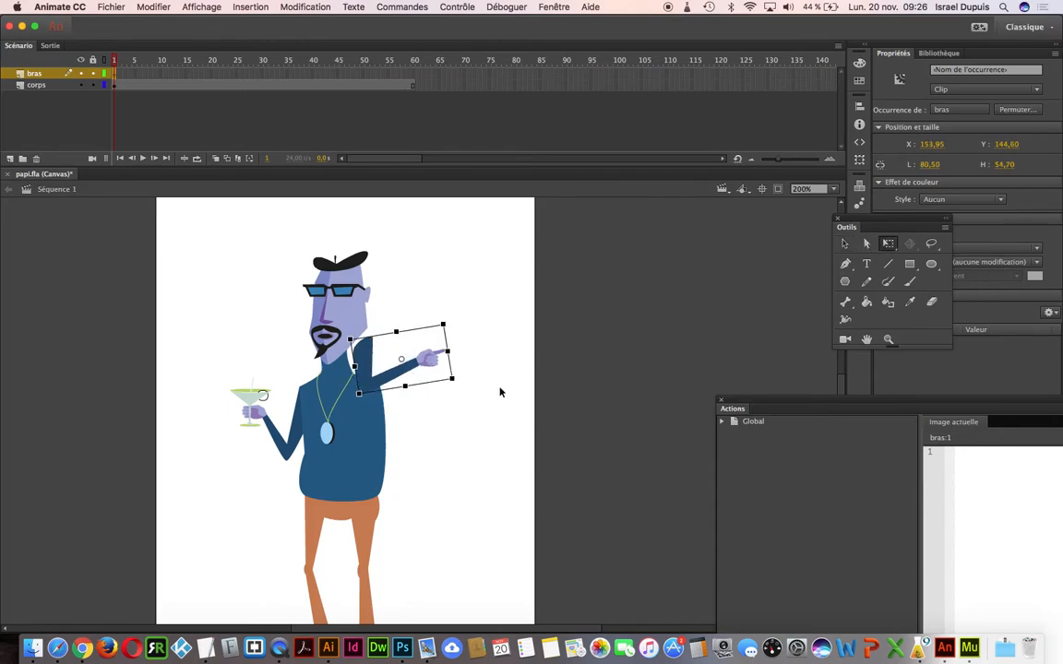
key(super+z)
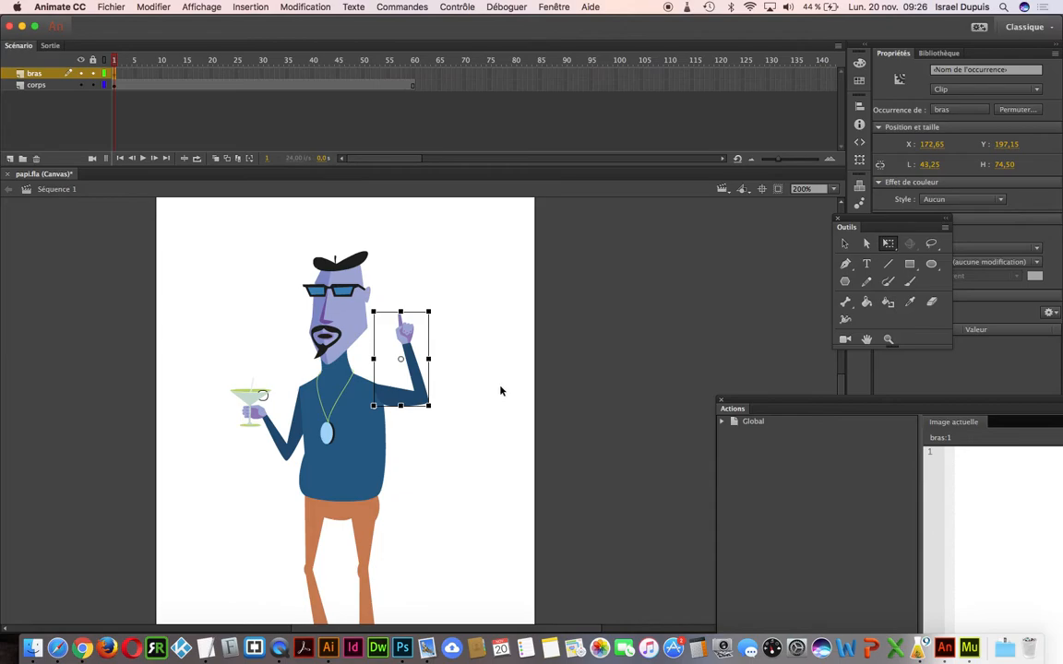
Step: Move the arm clip's transformation point to the shoulder and rotate the arm slightly outward around it on frame 1
drag(400, 358, 378, 395)
drag(441, 313, 457, 270)
click(487, 389)
click(441, 394)
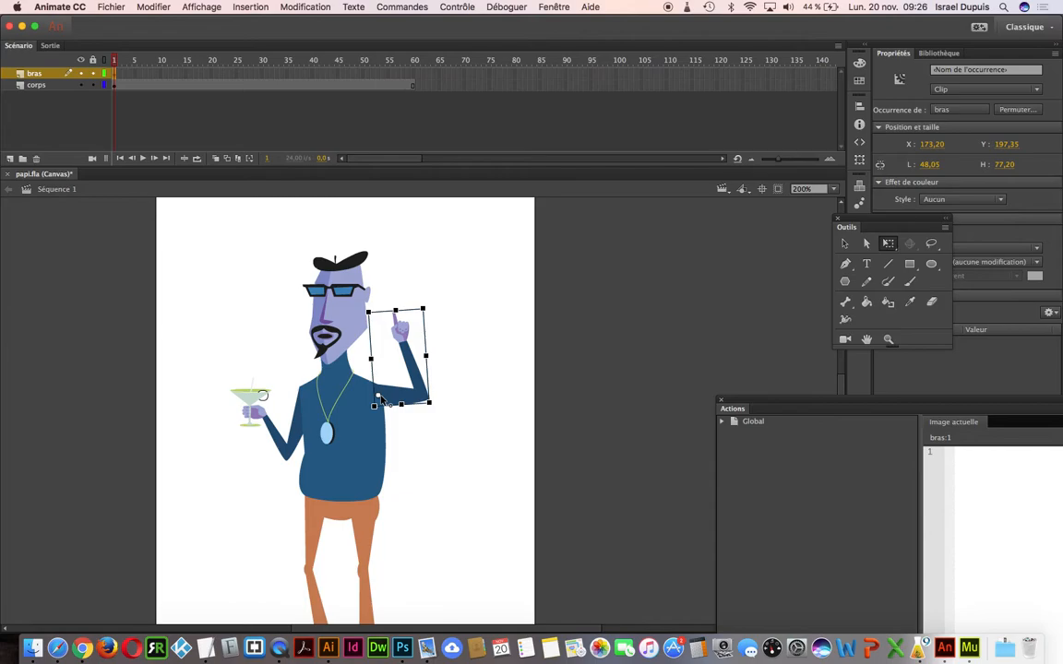
mouse_move(444, 315)
mouse_down()
mouse_move(479, 371)
mouse_move(436, 275)
mouse_move(447, 321)
mouse_up()
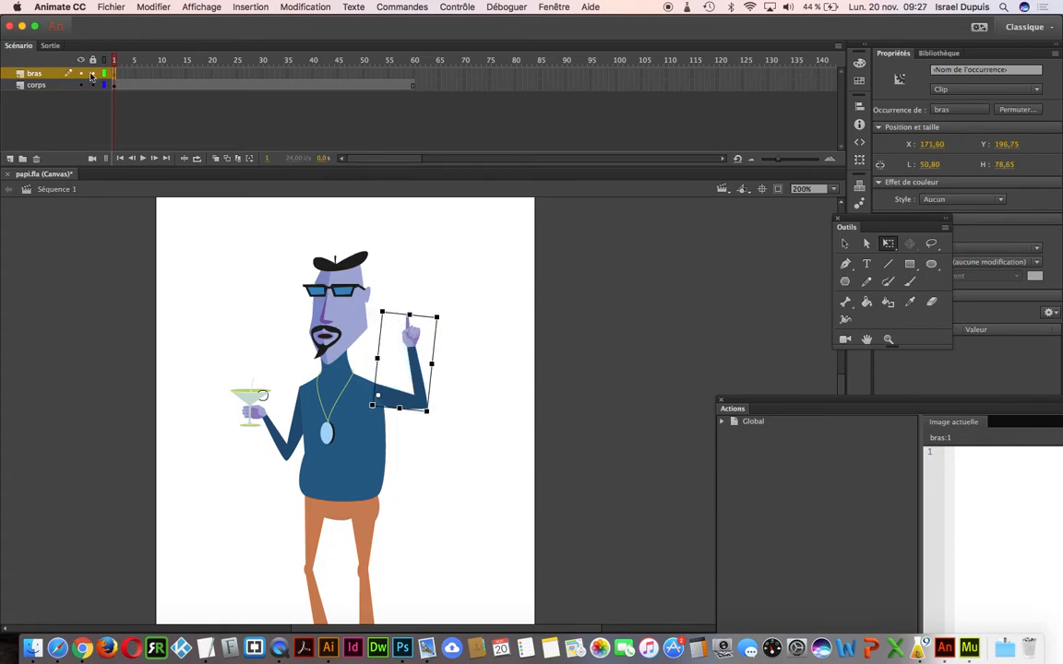
Step: Insert a keyframe at frame 20 of the bras layer and rotate the arm around the shoulder toward the head
click(210, 73)
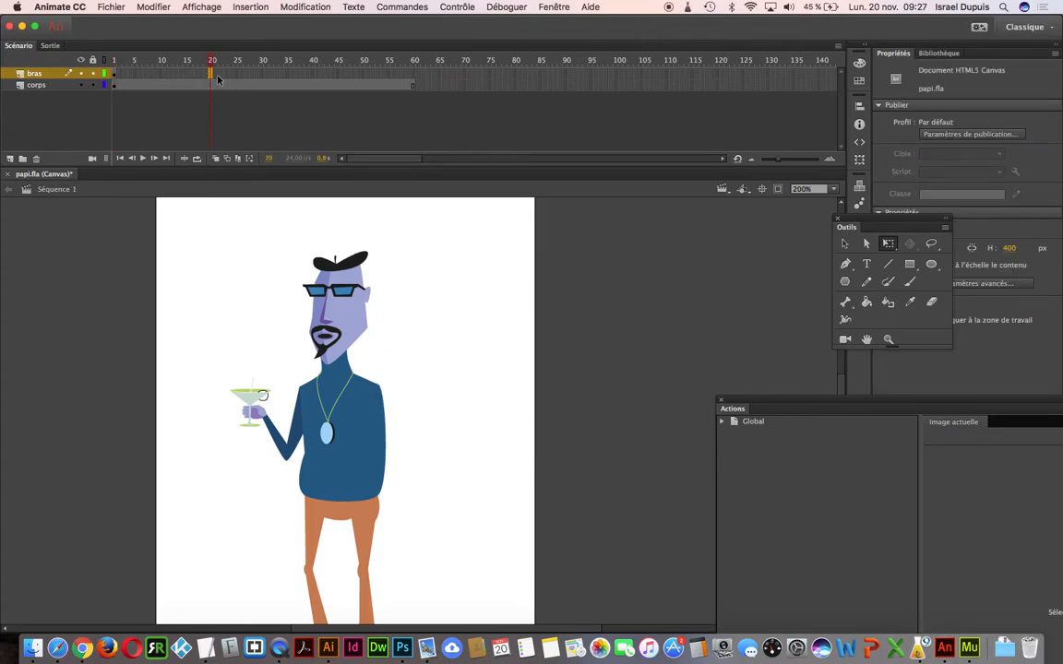
click(235, 7)
mouse_move(314, 87)
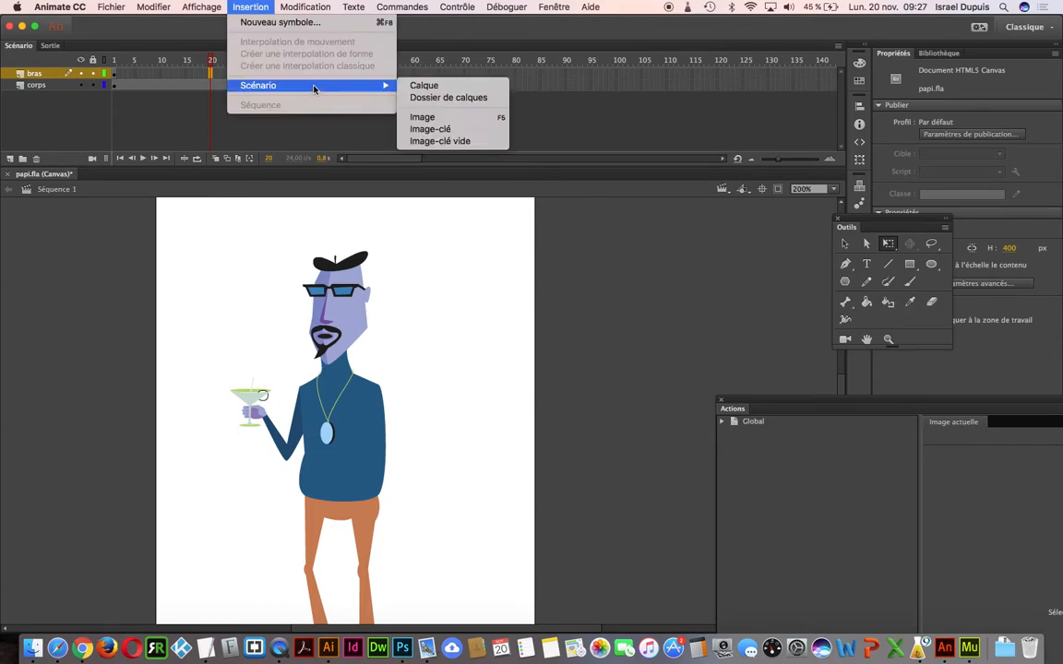
click(506, 130)
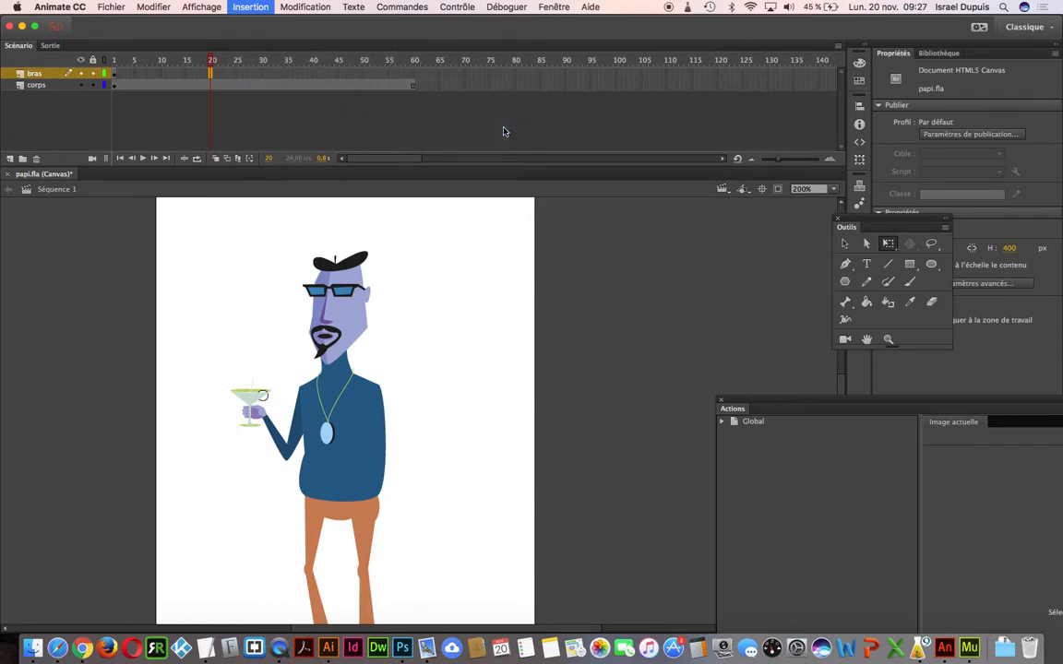
drag(450, 319, 417, 293)
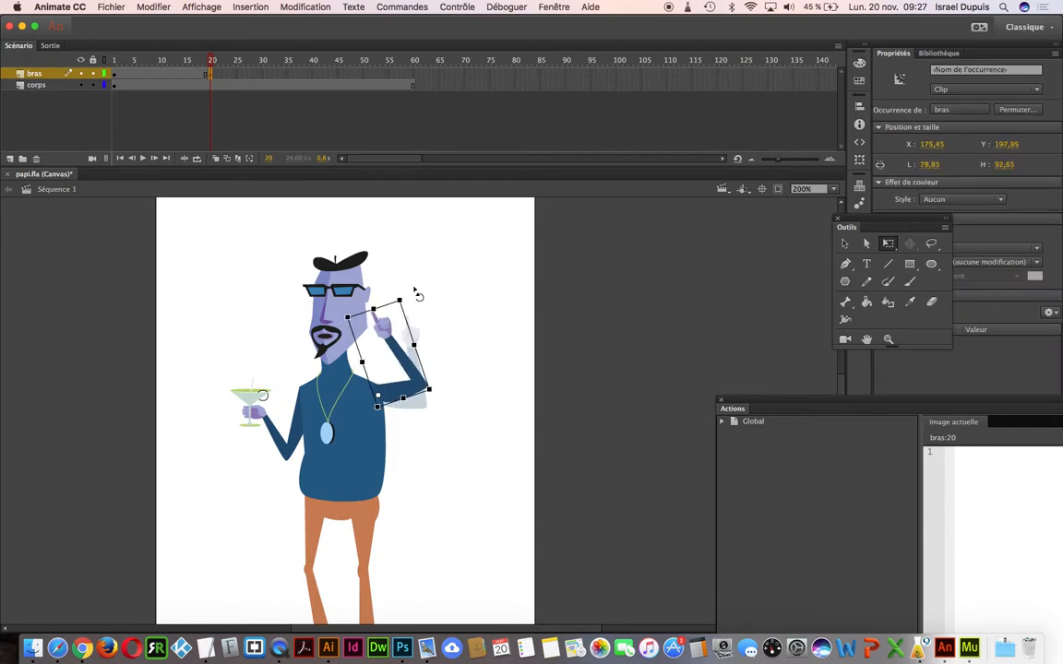
Step: Insert a keyframe at frame 40 of the bras layer and rotate the arm around the shoulder, outward and down, away from the head
drag(212, 61, 288, 77)
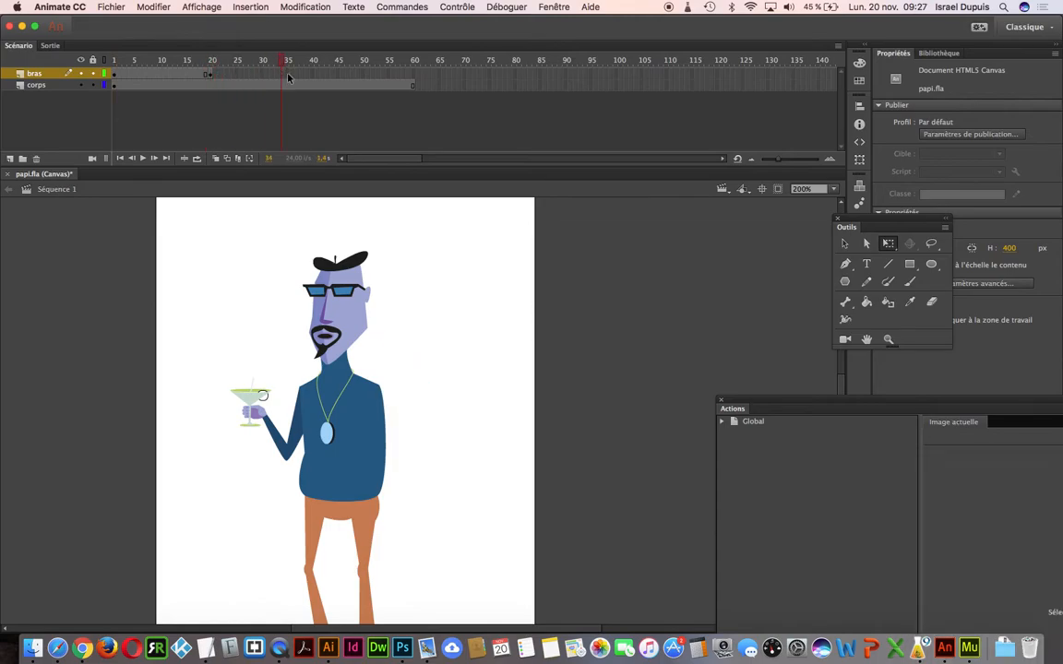
click(288, 75)
click(297, 75)
click(307, 78)
click(312, 75)
key(F6)
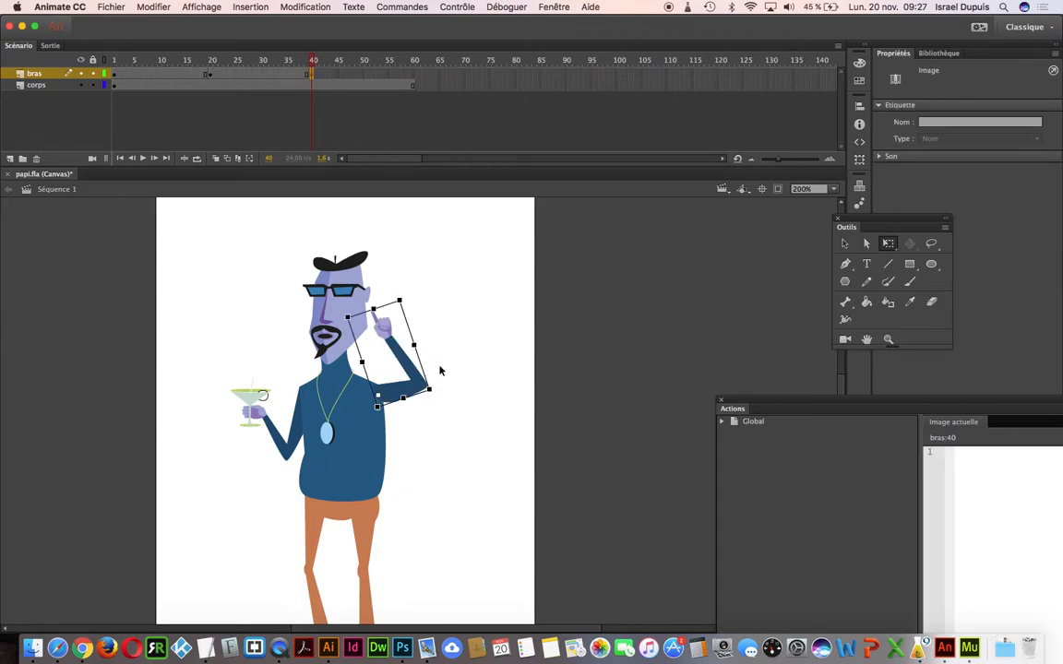
drag(407, 297, 506, 369)
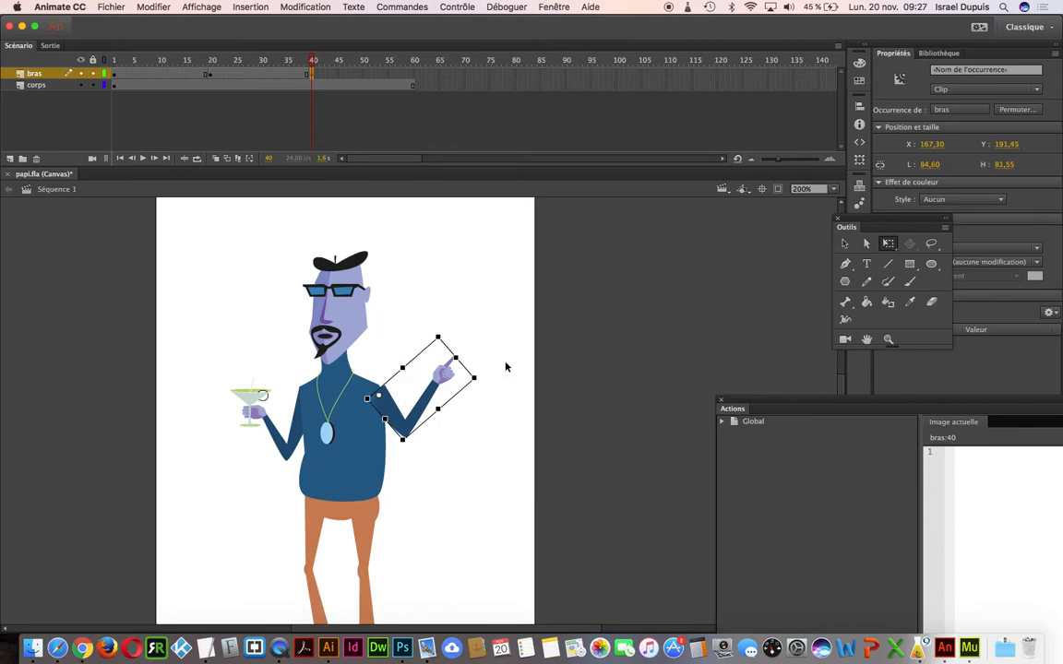
Step: Try copying the bras layer's first keyframe and pasting it at frame 60, and undo the paste
click(413, 74)
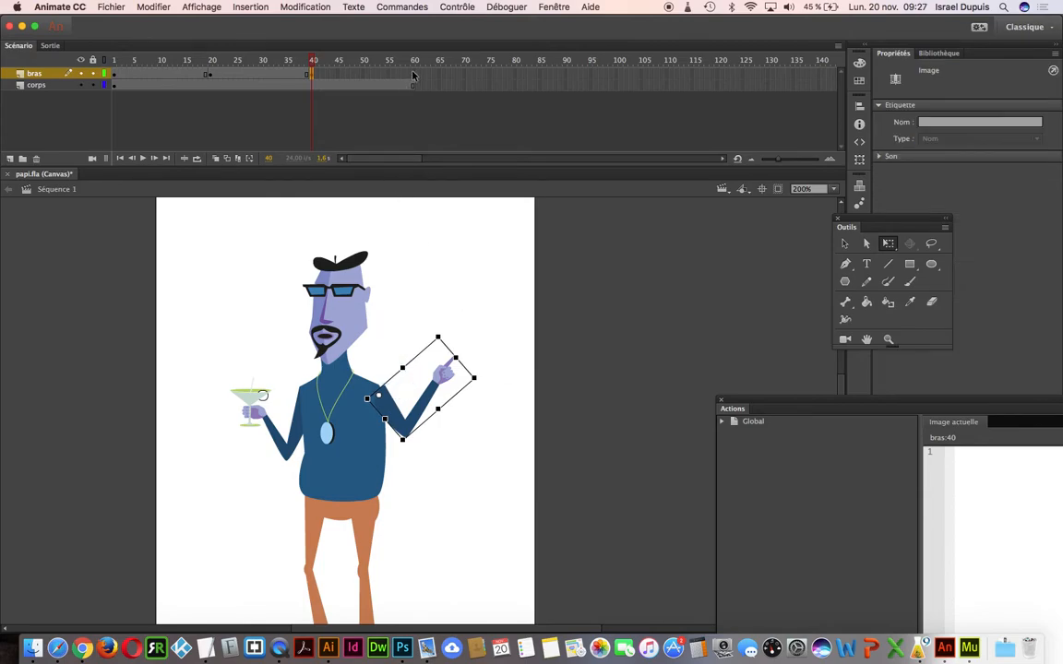
click(113, 74)
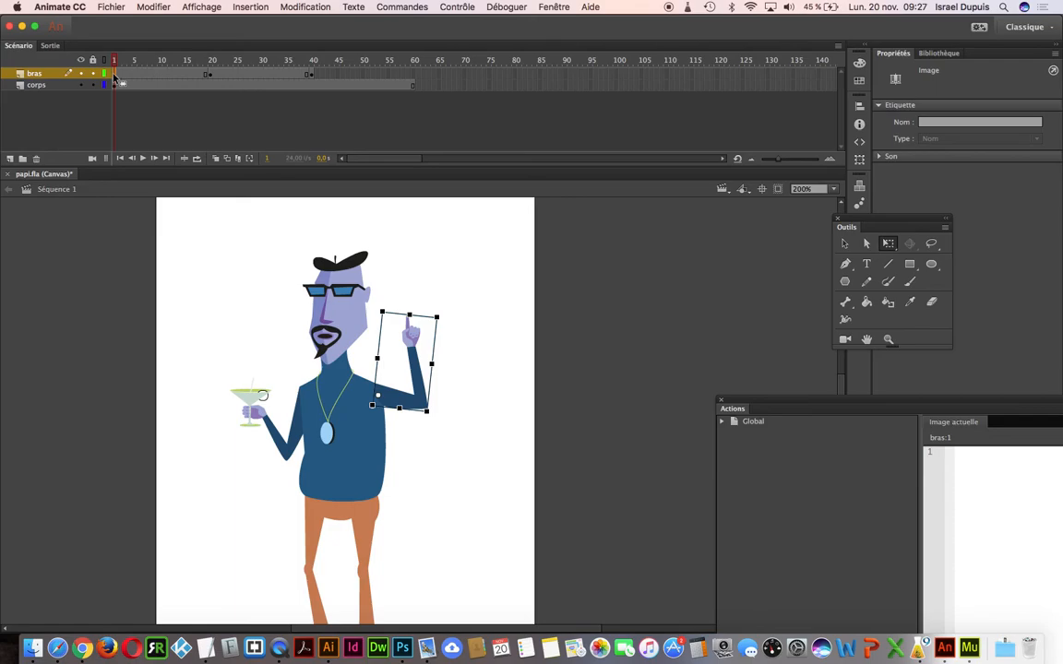
right_click(114, 73)
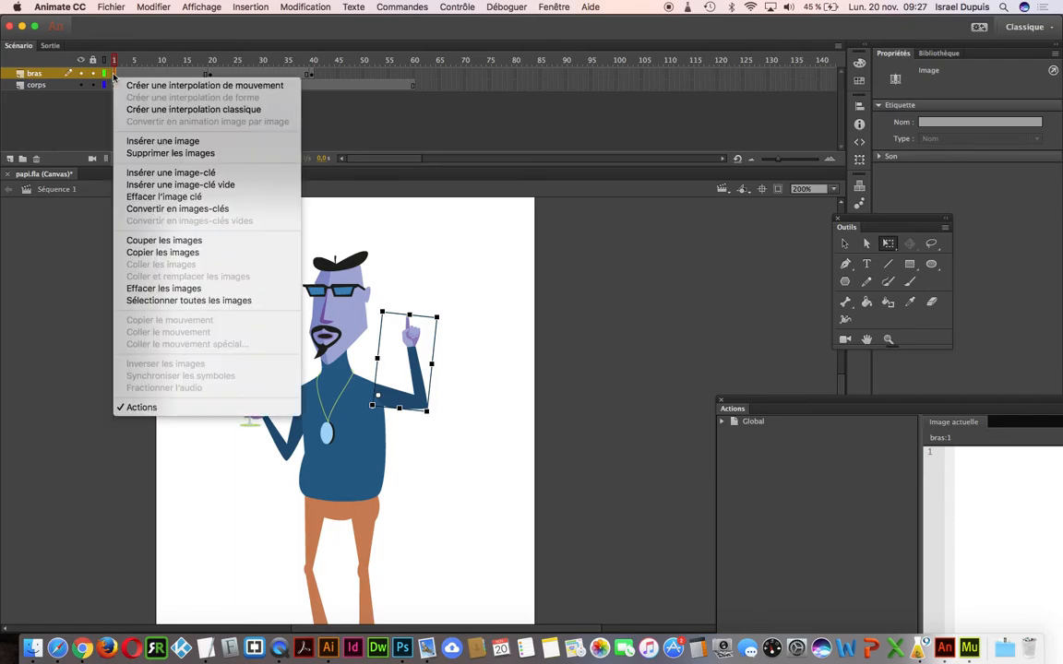
click(218, 252)
click(414, 73)
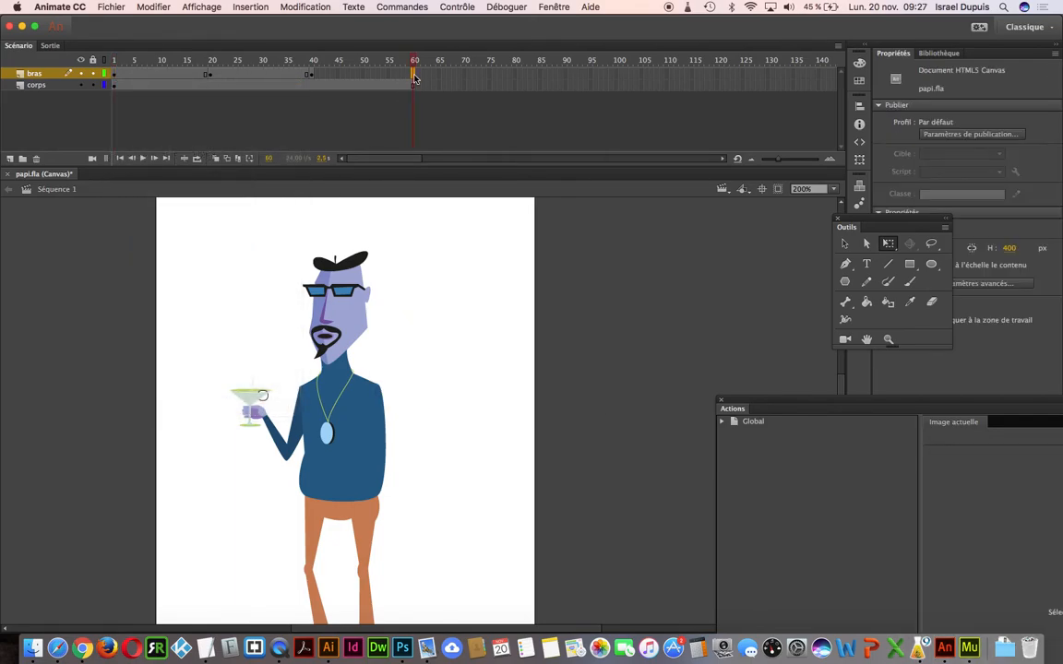
right_click(414, 75)
click(498, 266)
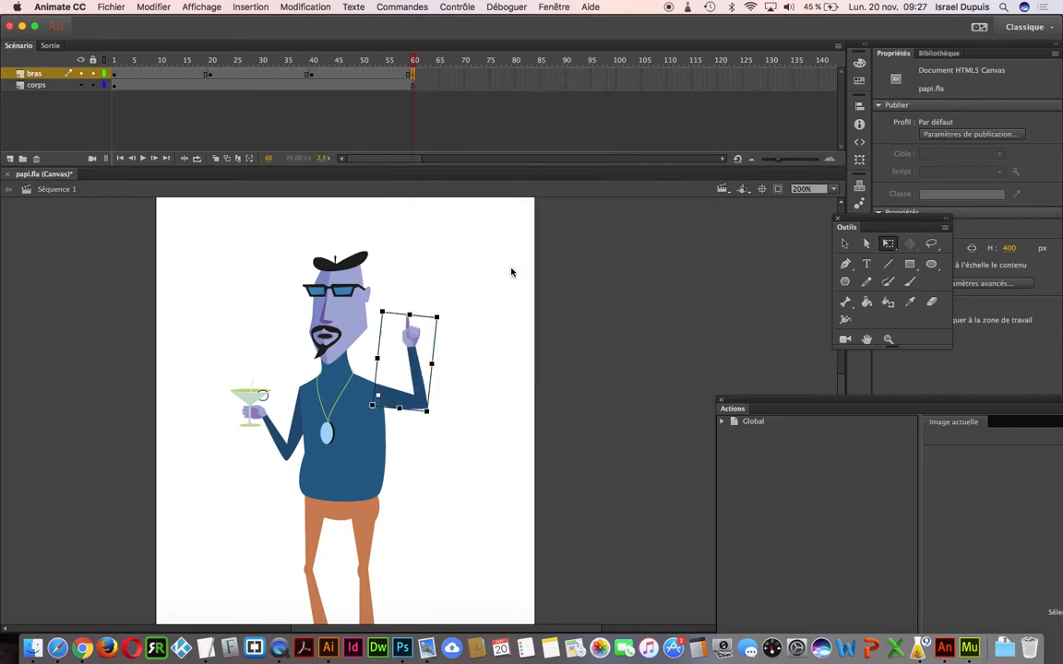
key(super+z)
key(super+z)
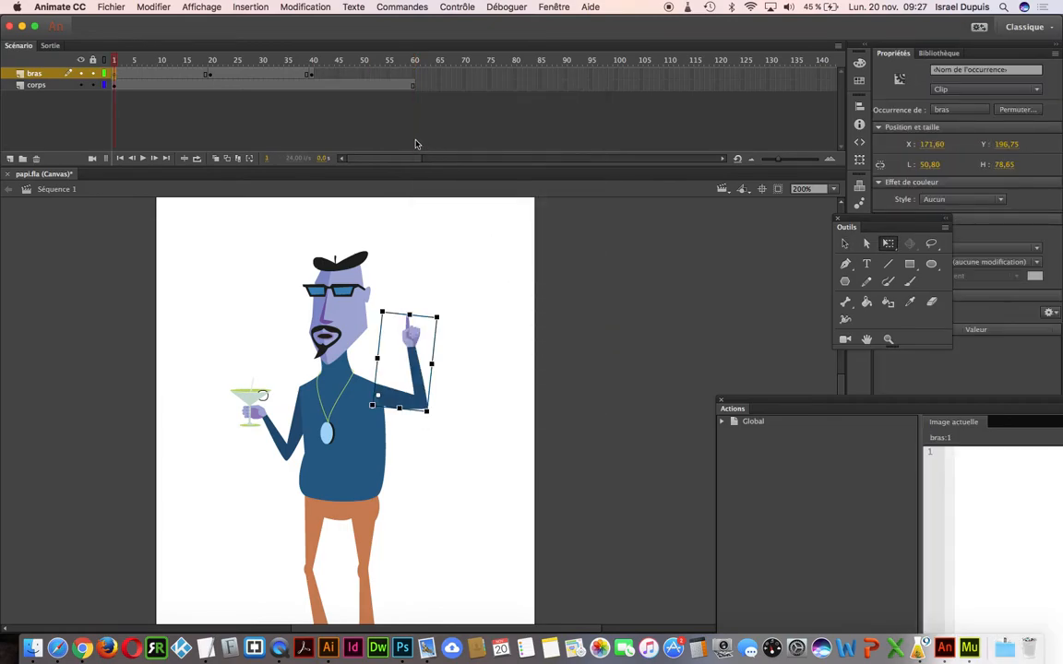
Step: Duplicate the bras layer's frame 1 keyframe at frame 60 and create a classic tween across frames 1 to 60
click(117, 85)
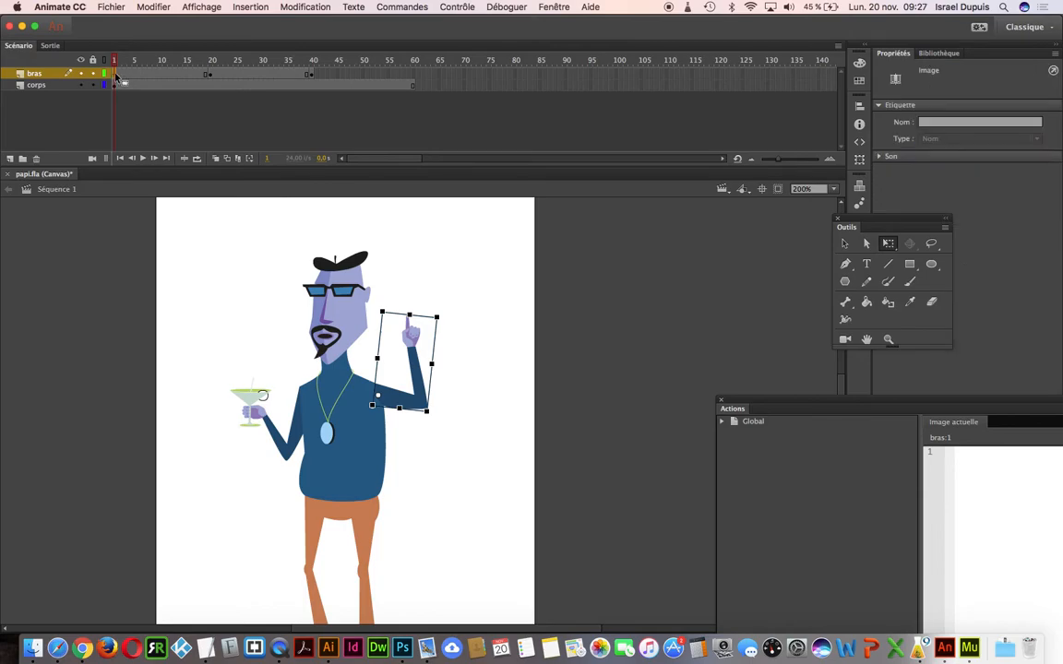
drag(117, 78, 31, 39)
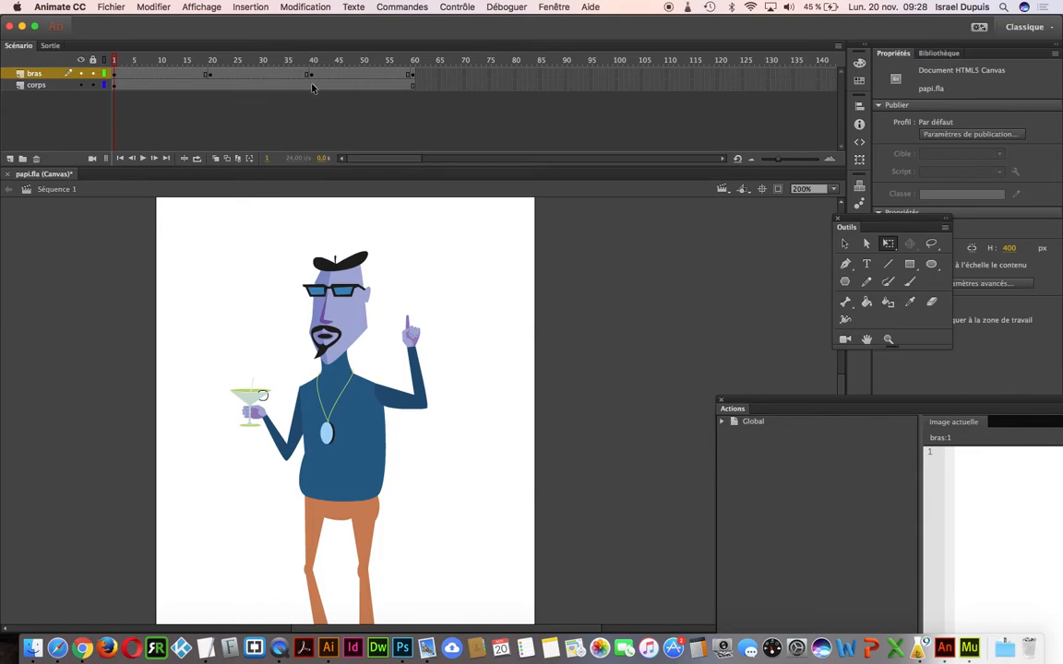
drag(412, 76, 109, 75)
right_click(225, 79)
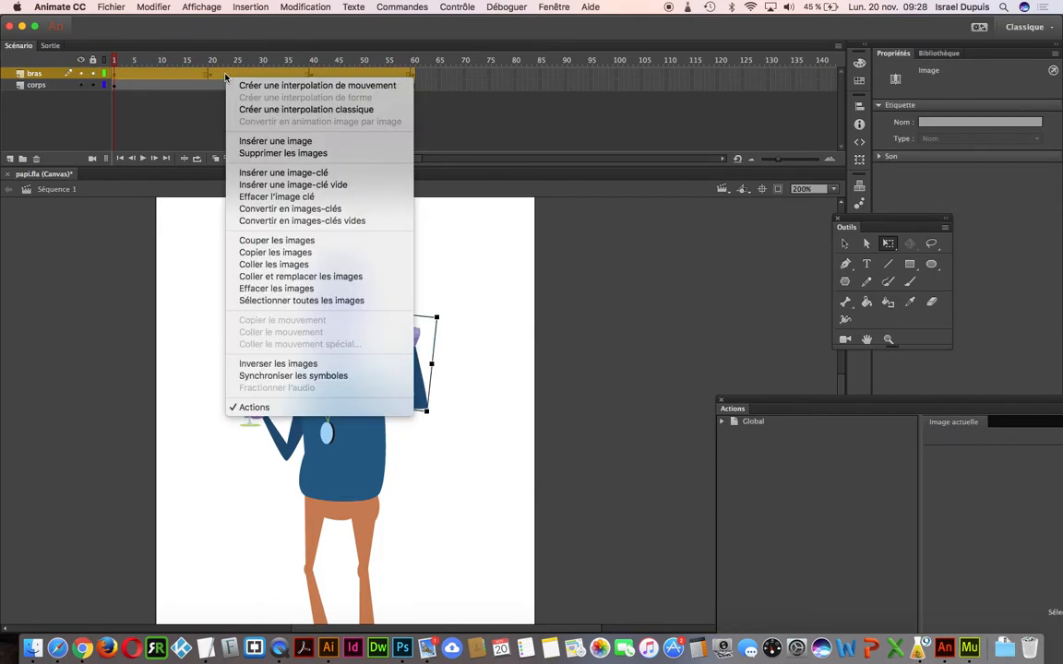
click(294, 110)
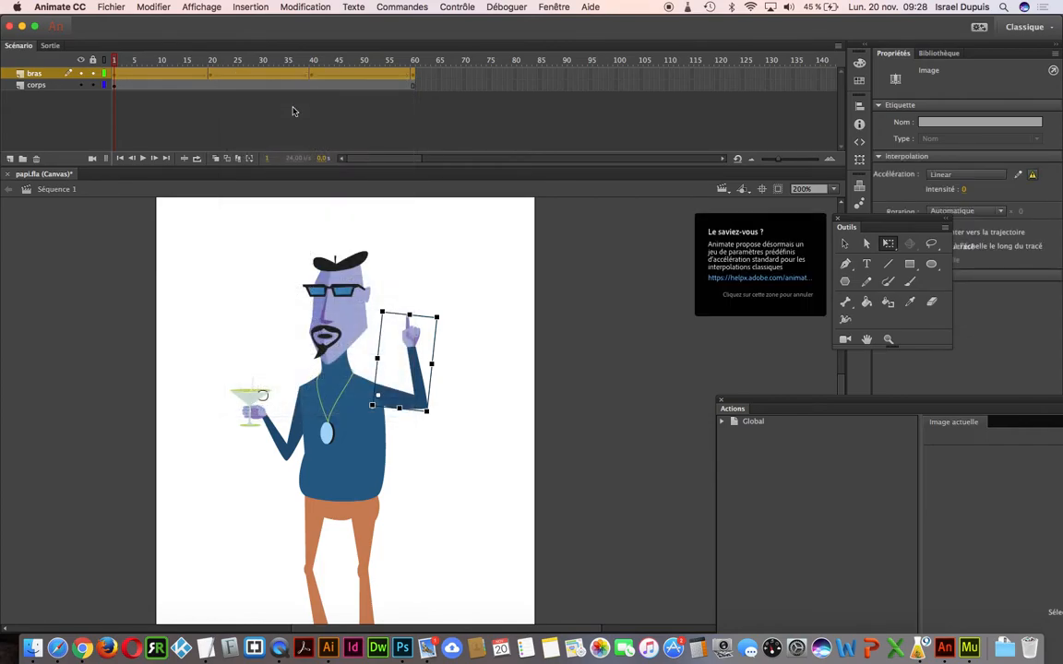
Step: Preview the arm animation between frames 1 and 60
drag(106, 54, 414, 85)
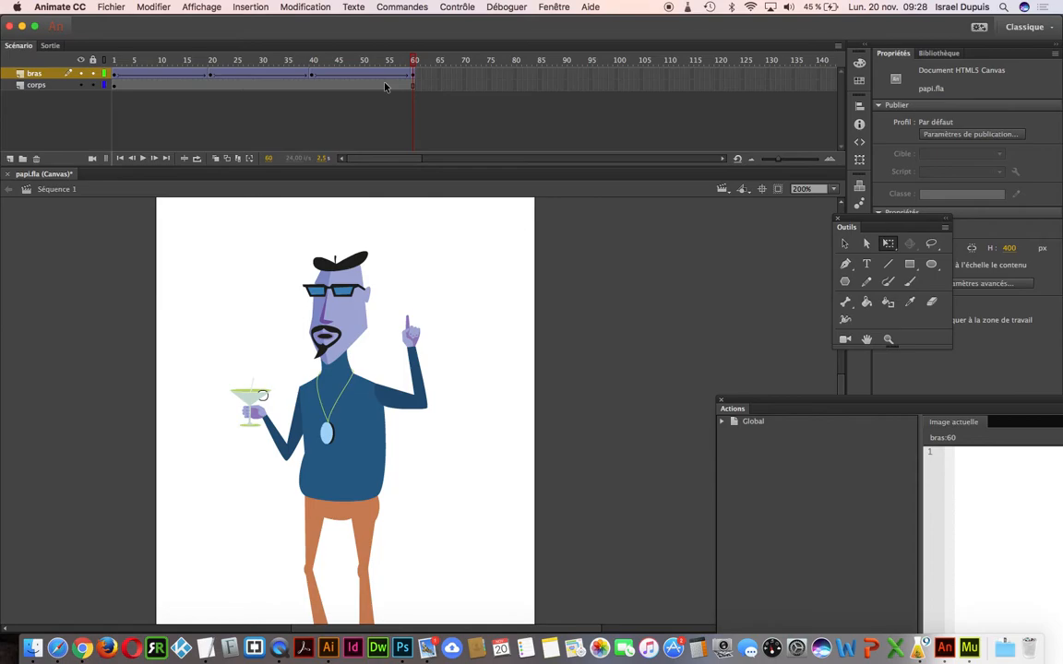
drag(379, 60, 4, 51)
key(Return)
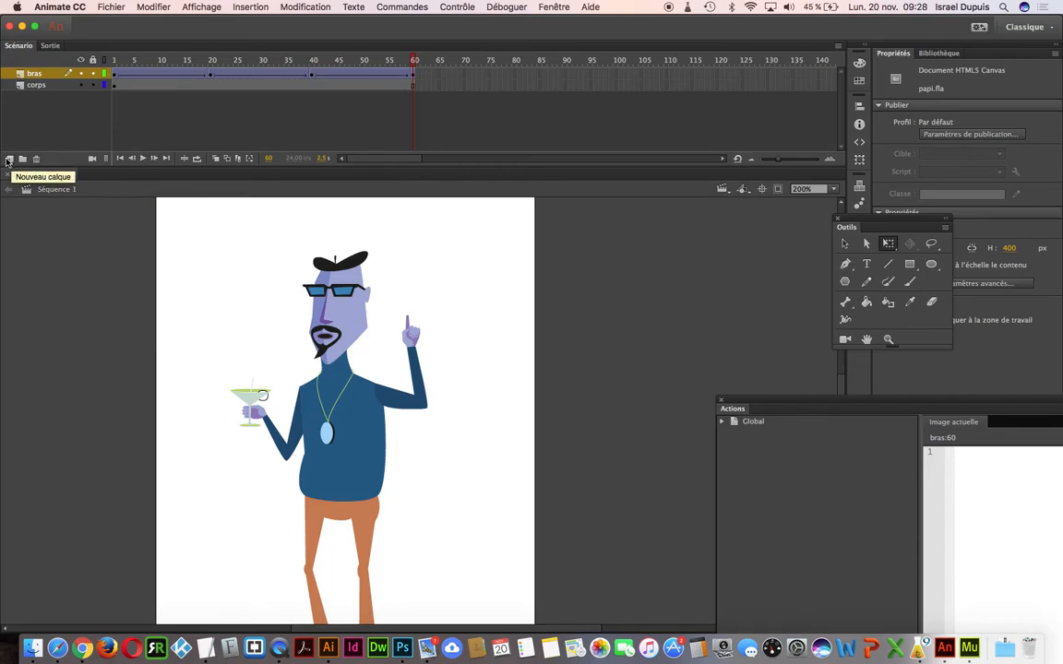
click(386, 60)
drag(386, 61, 84, 52)
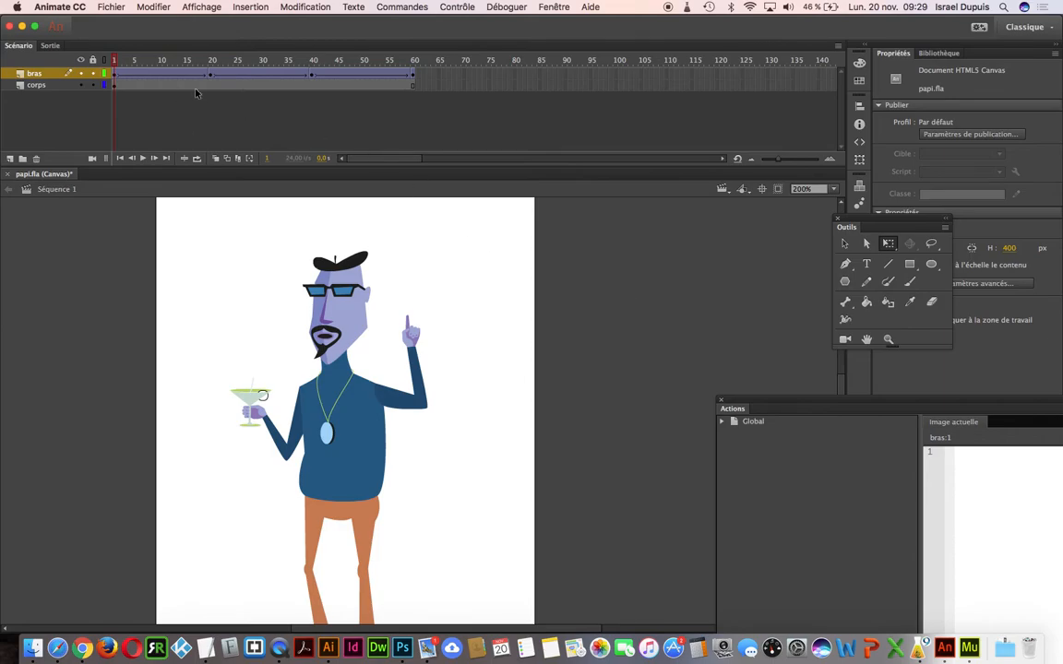
Step: Add the HTML5 Canvas timeline navigation code snippet "Arrêter la lecture à partir de cette image" to frame 1
drag(851, 403, 363, 180)
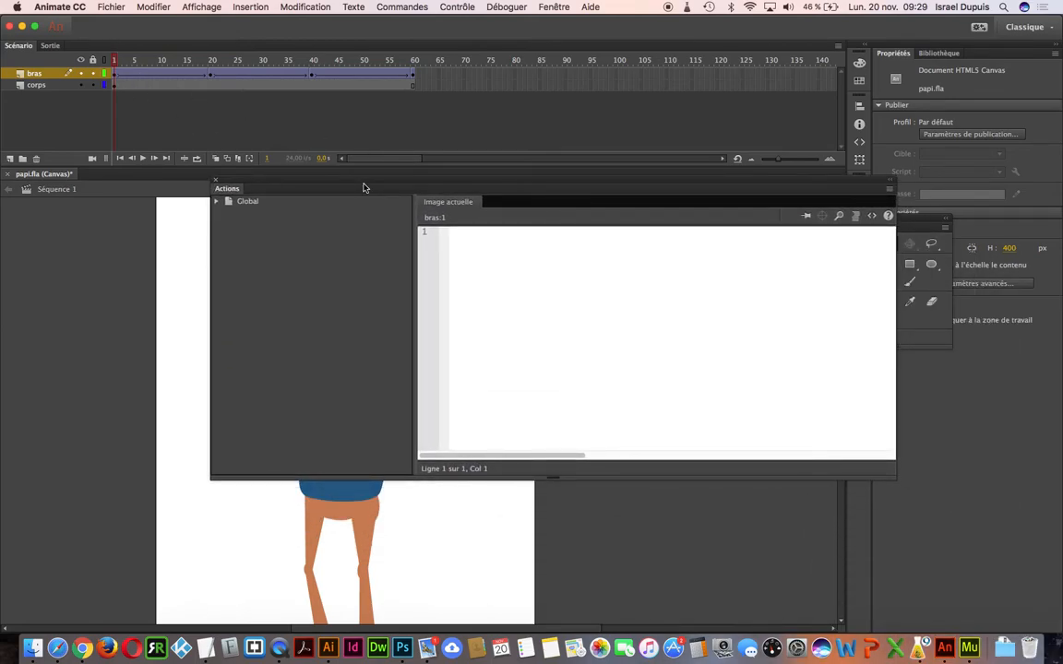
click(549, 6)
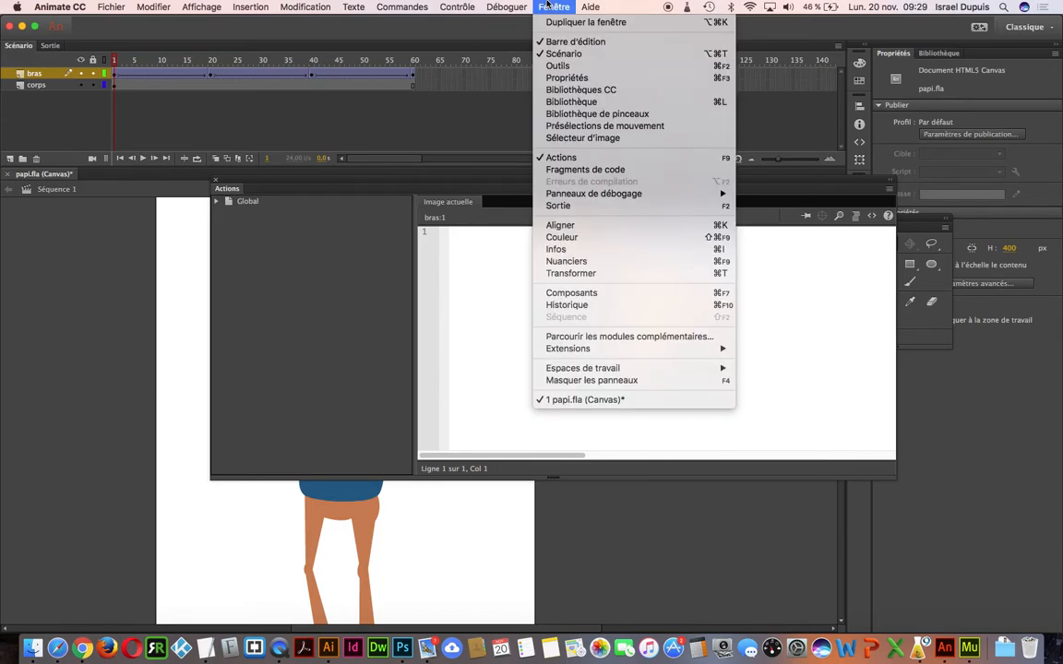
click(648, 171)
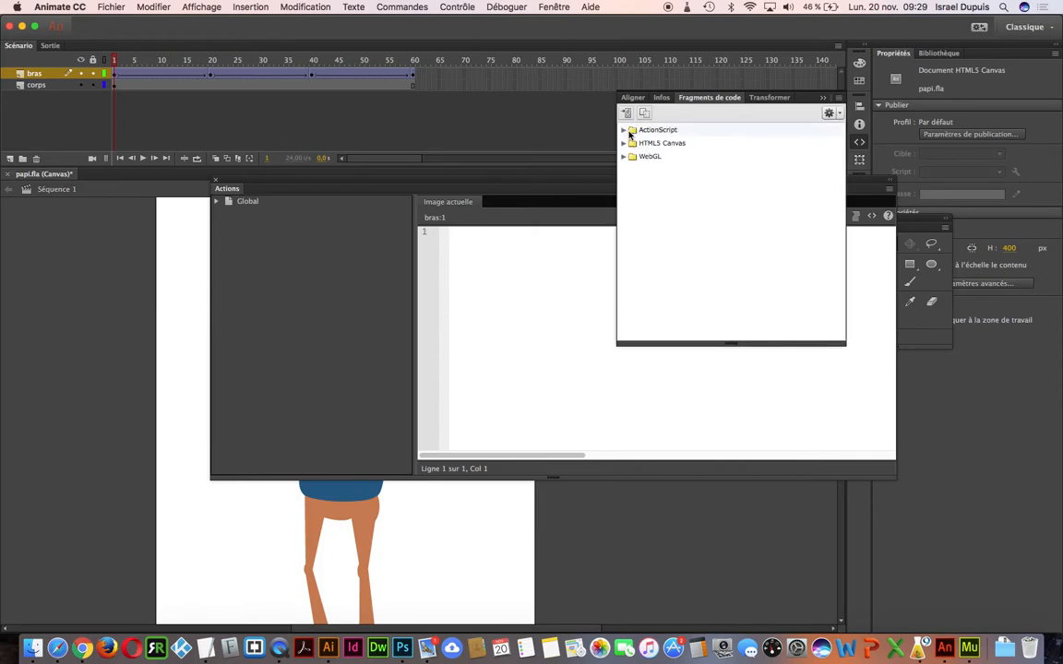
click(623, 144)
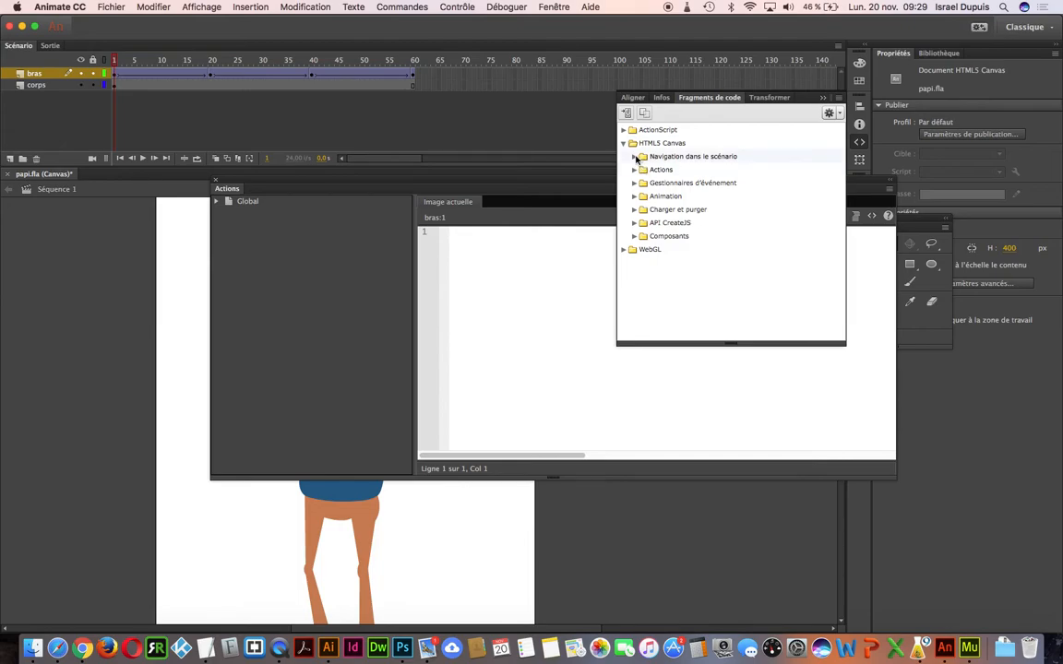
click(634, 157)
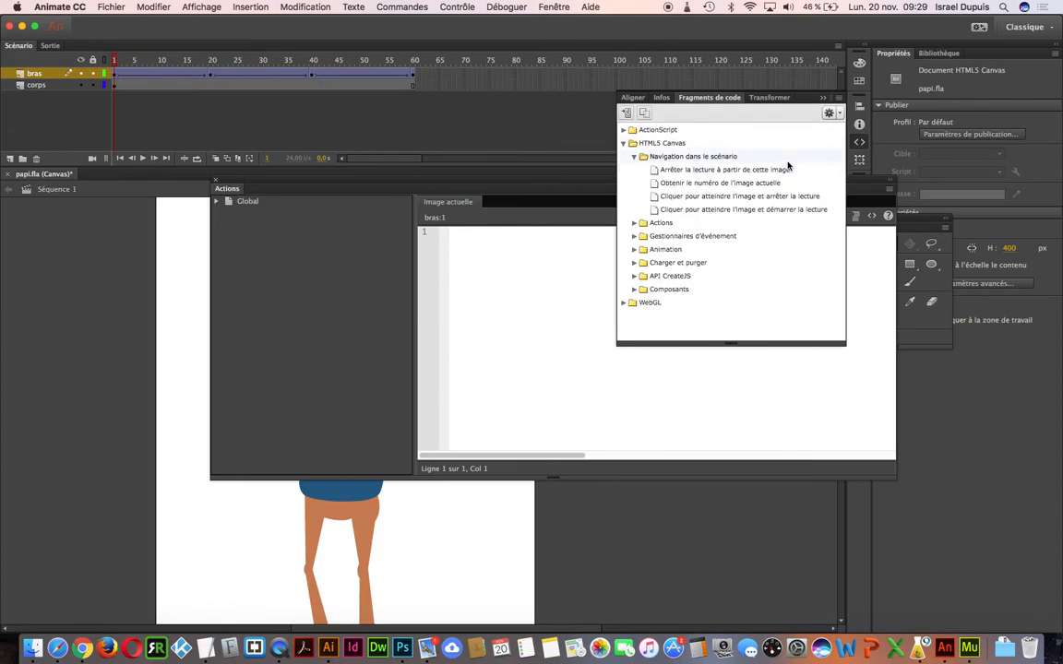
double_click(655, 171)
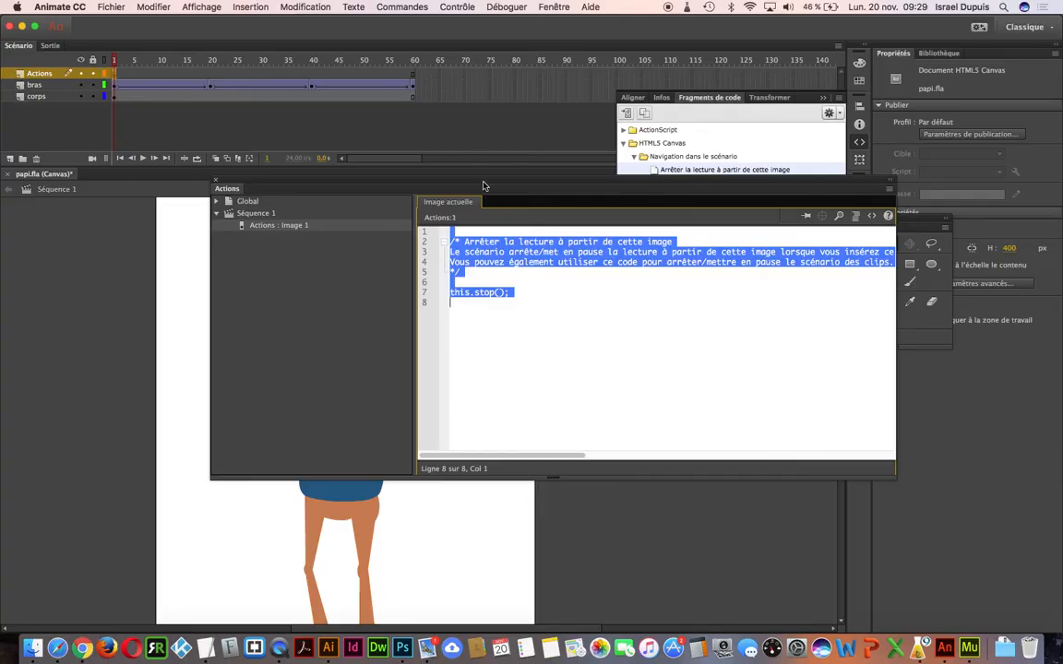
Step: Examine the inserted snippet's comment block and its this.stop(); statement
drag(482, 184, 208, 145)
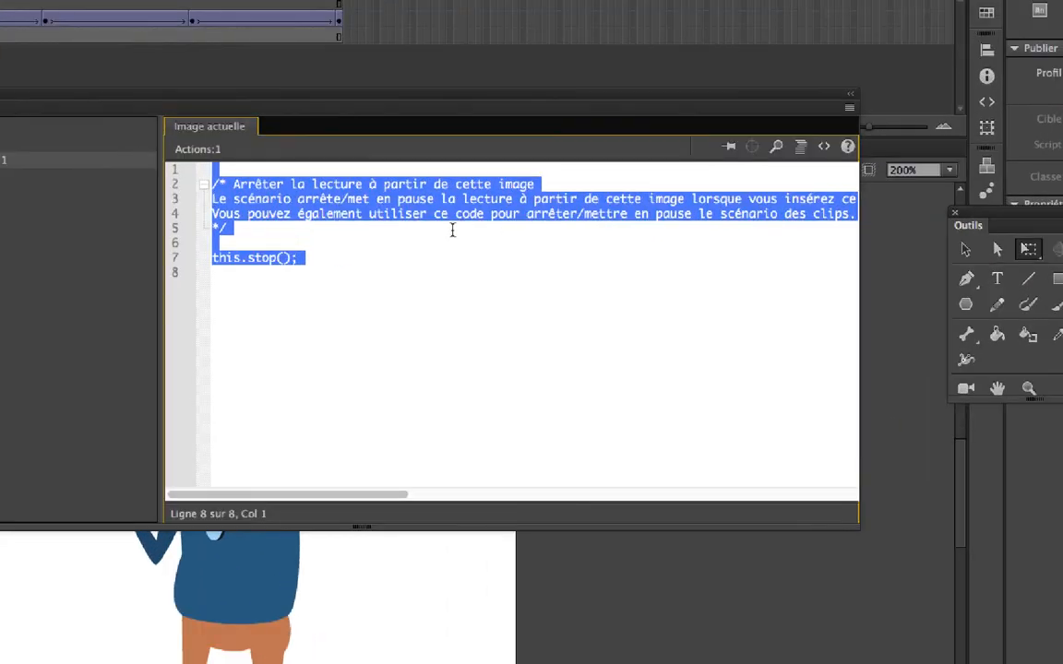
click(219, 233)
drag(218, 232, 178, 184)
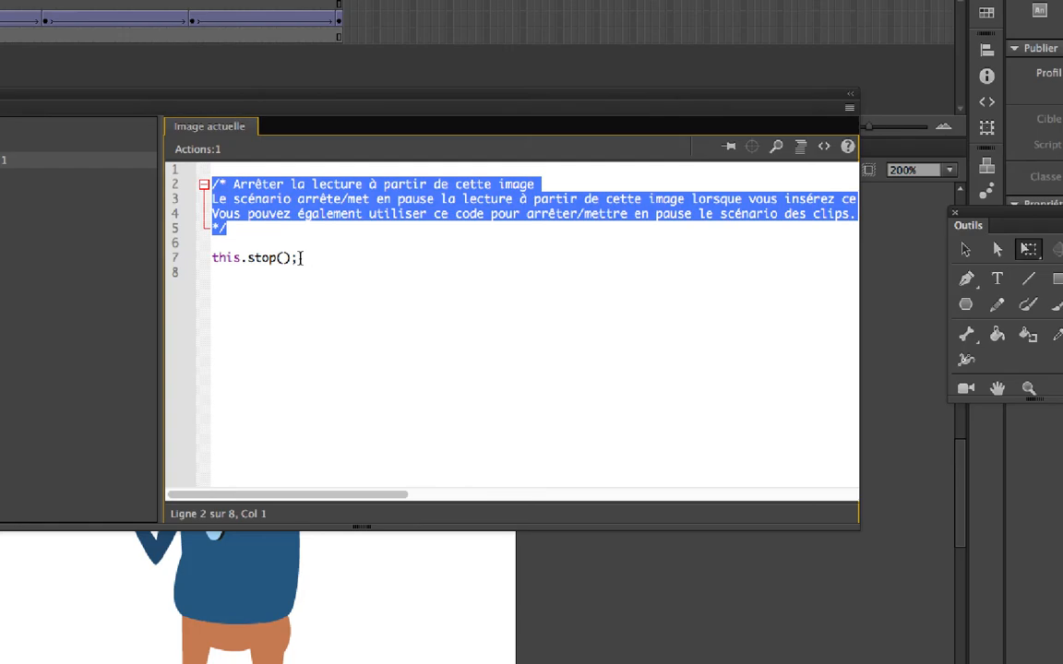
drag(247, 258, 197, 260)
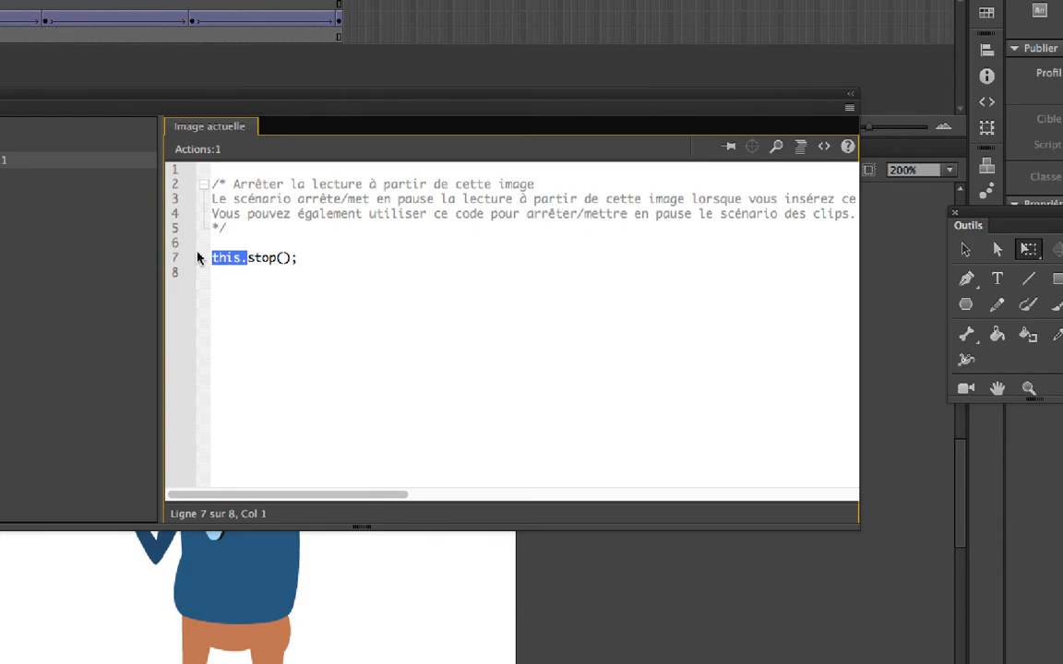
drag(296, 258, 241, 261)
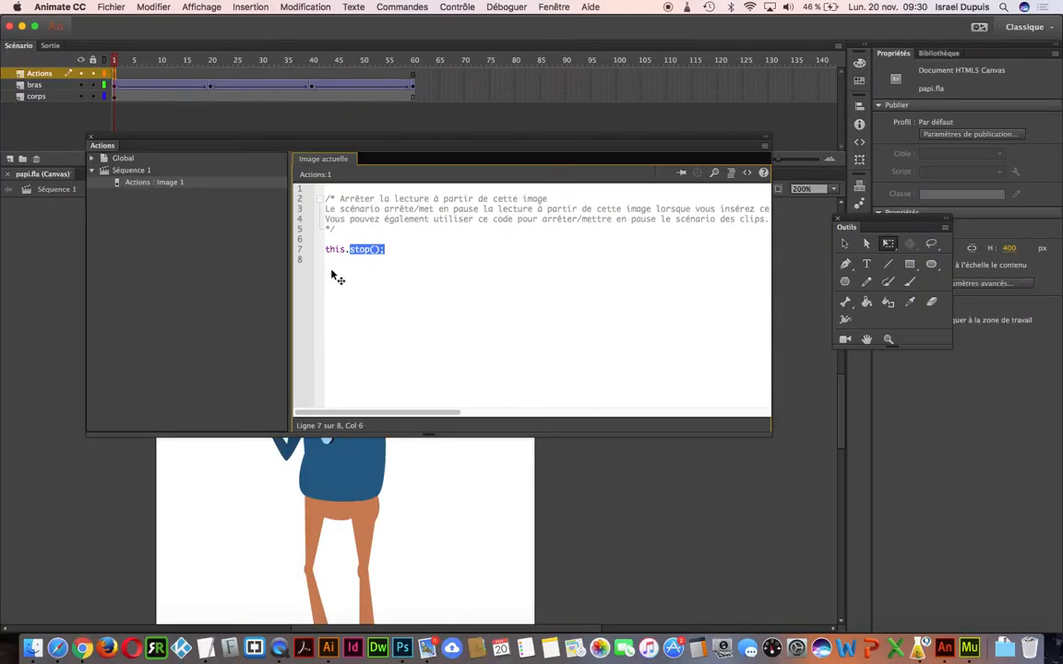
click(388, 249)
Step: Set the publish settings to output JavaScript/HTML and an OAM package with a transparent poster image generated from the current frame
click(108, 6)
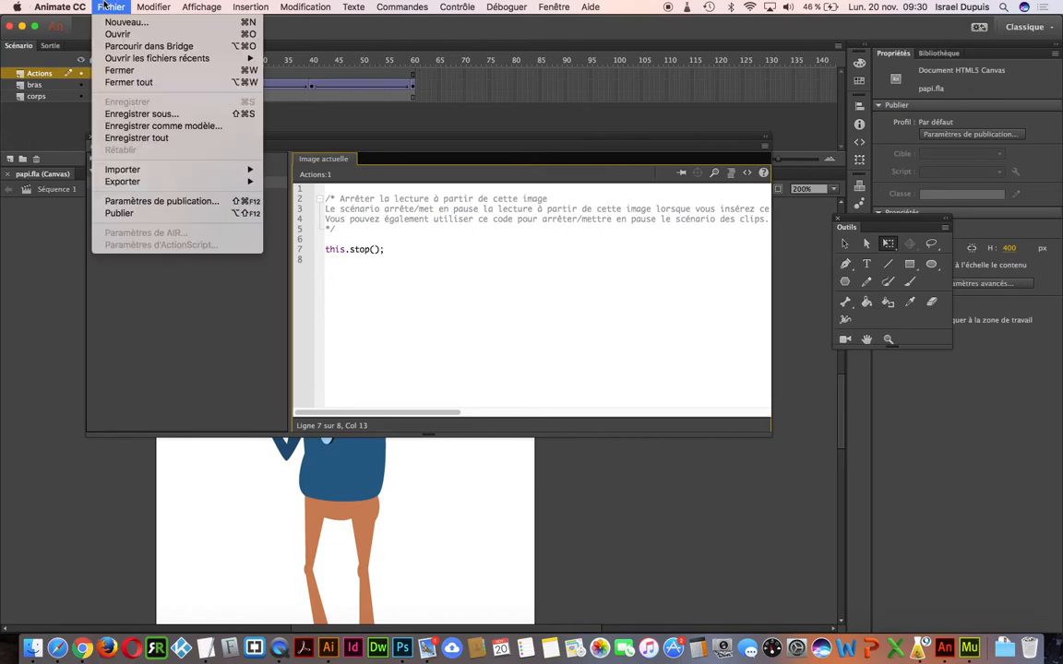
click(158, 203)
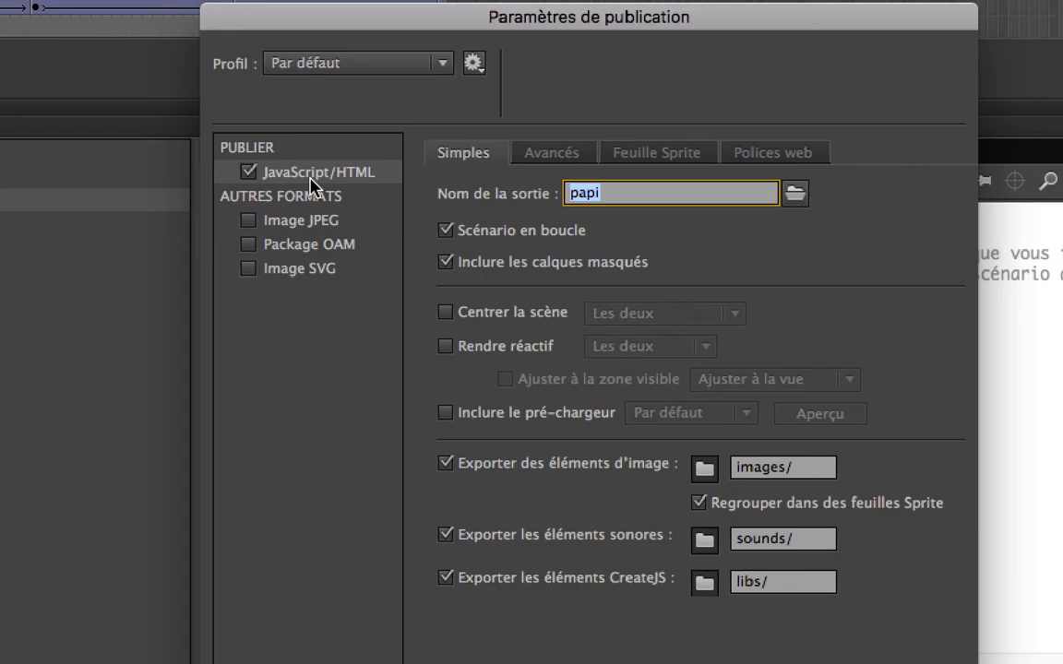
click(248, 172)
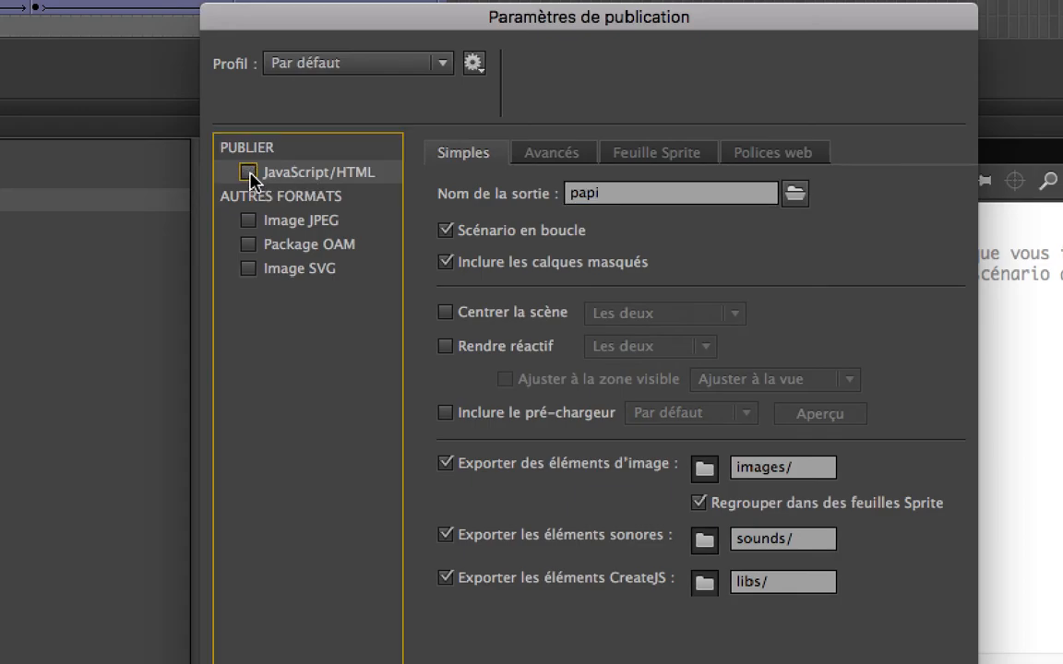
click(248, 245)
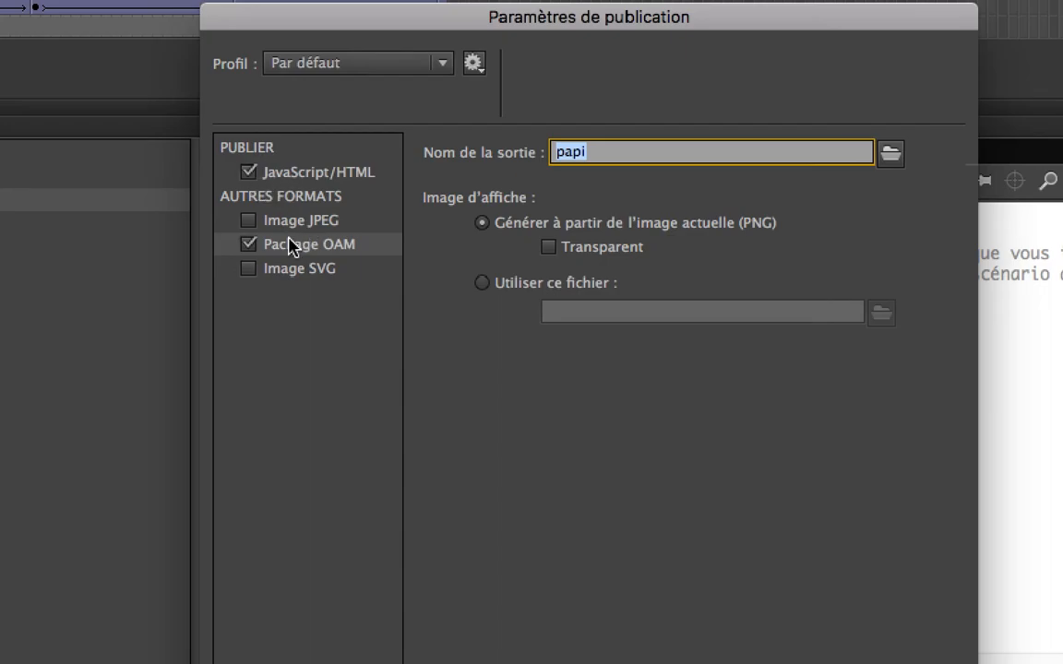
click(249, 171)
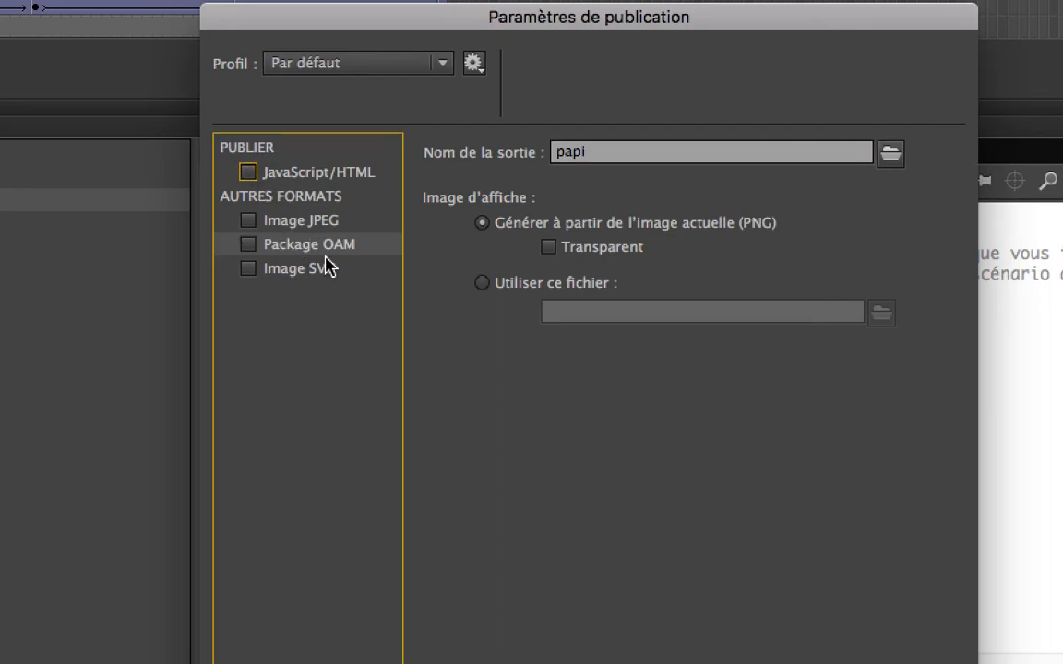
click(249, 244)
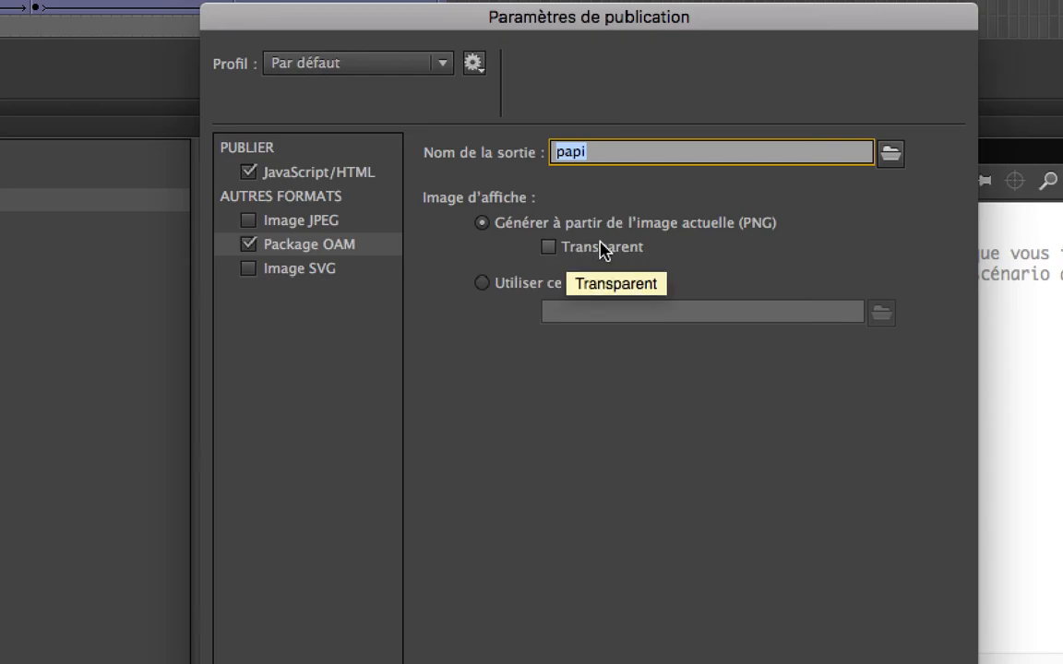
click(549, 248)
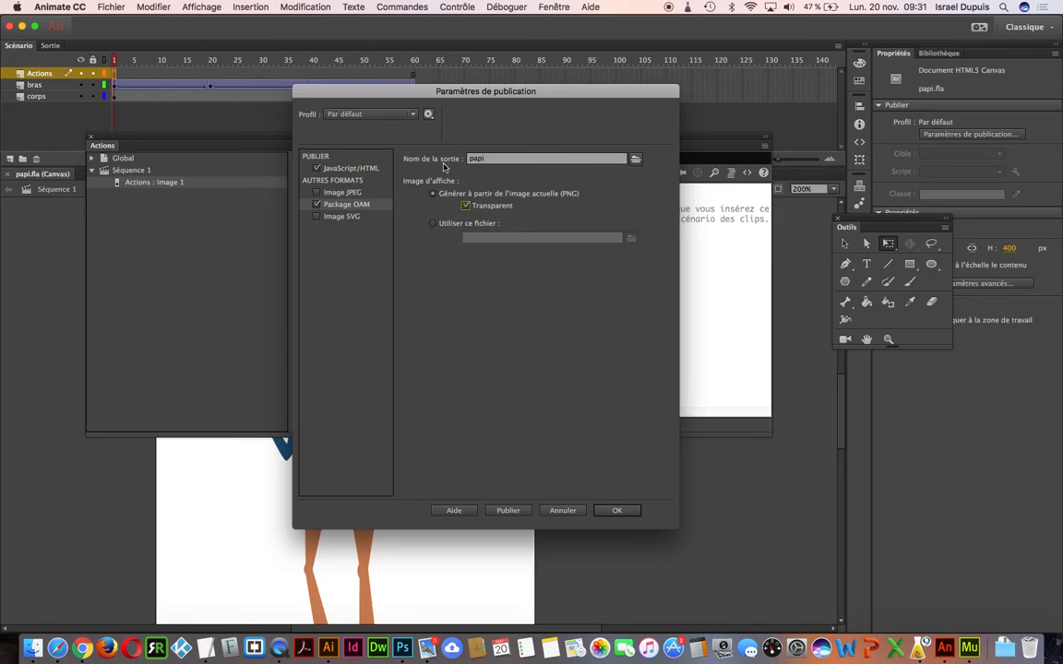
Step: Set the OAM output to papi.oam in the tuto folder, publish the animation and accept the publish settings
click(636, 158)
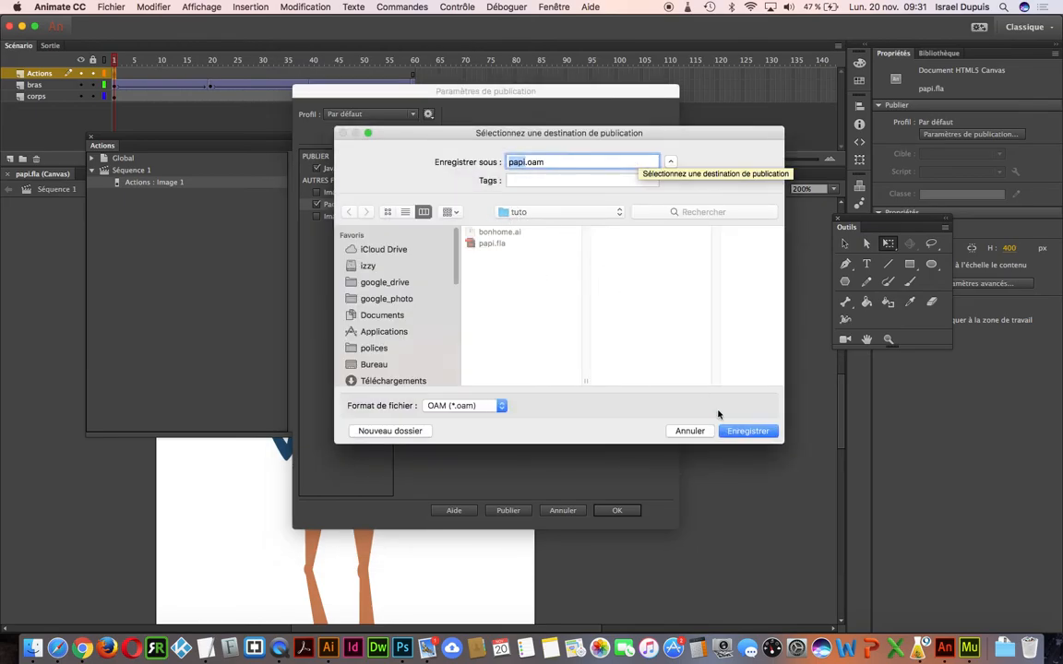
click(738, 429)
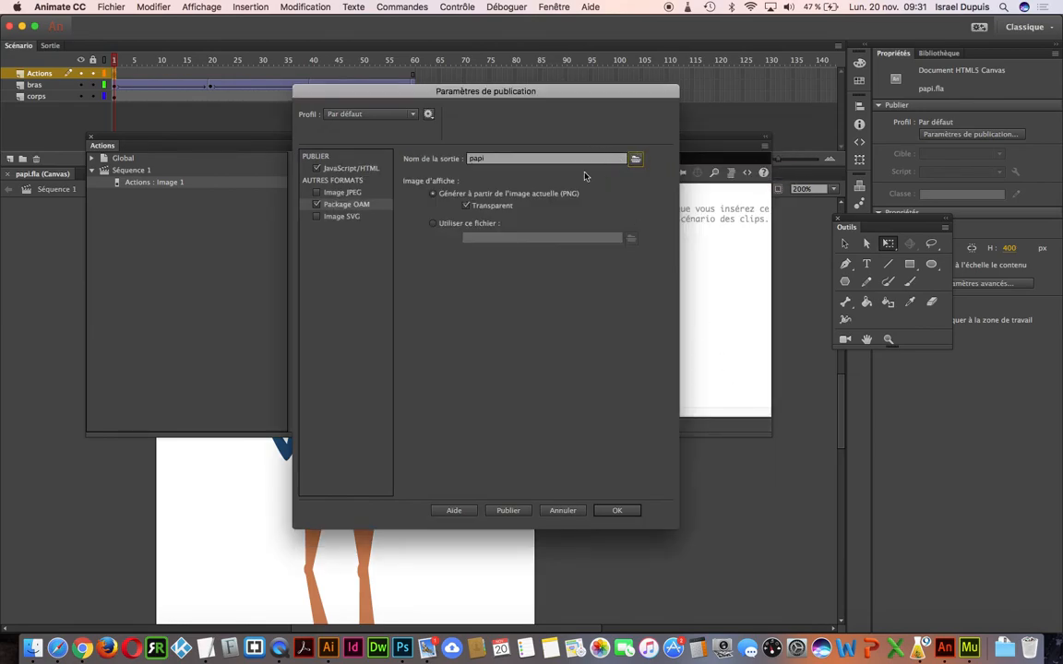
click(509, 509)
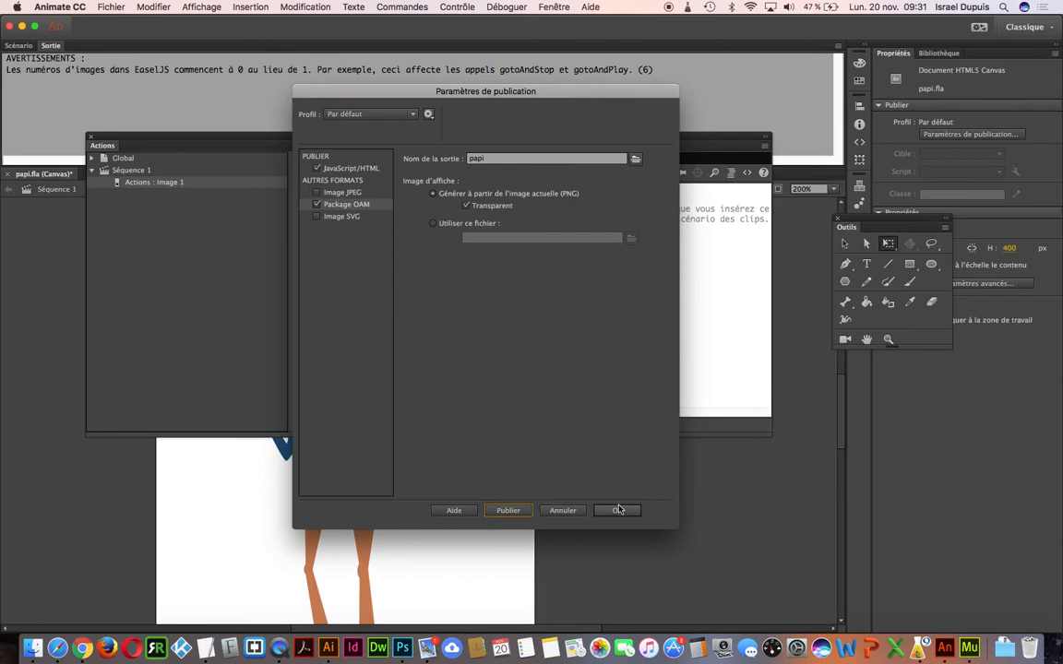
click(614, 510)
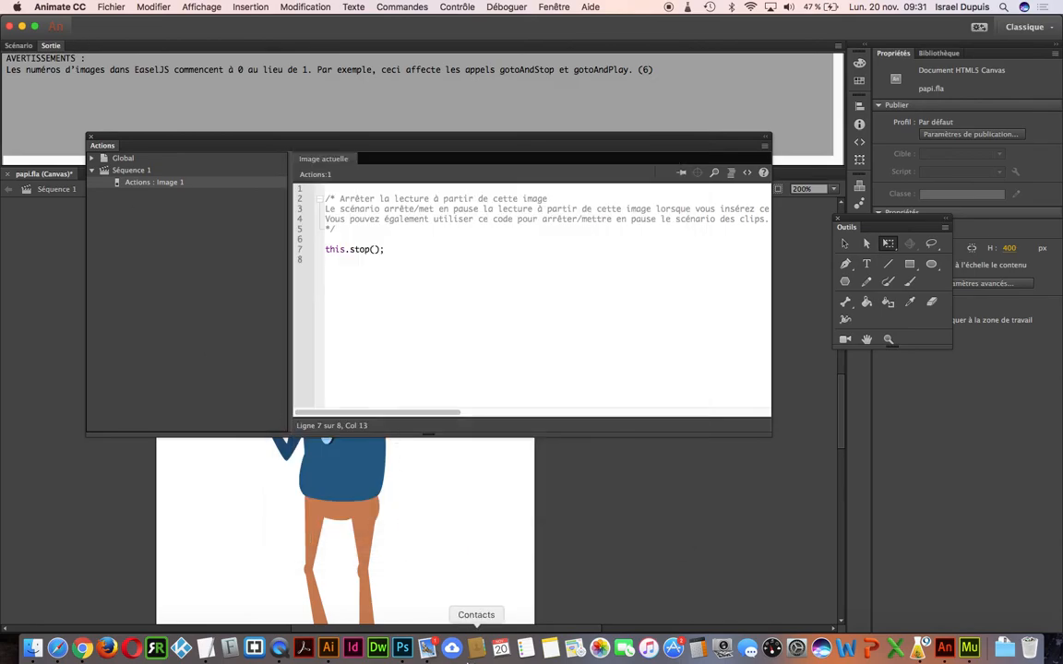
Step: Switch to Adobe Muse, import papi.oam from the tuto folder on the desktop and place it at about X 1020, Y 113 on the home page
click(970, 651)
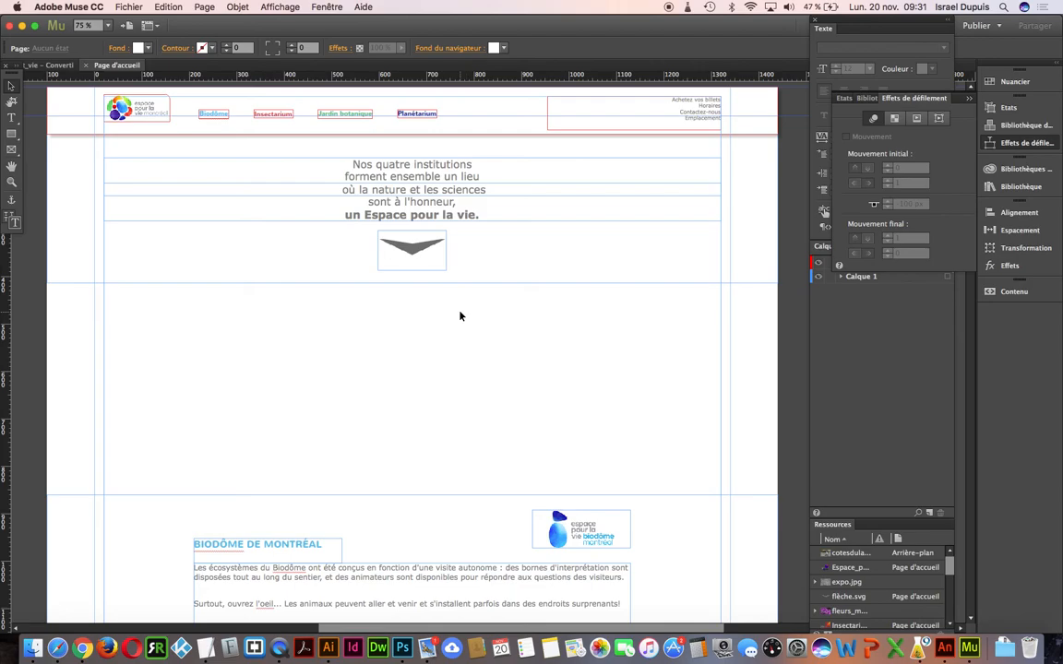
click(120, 6)
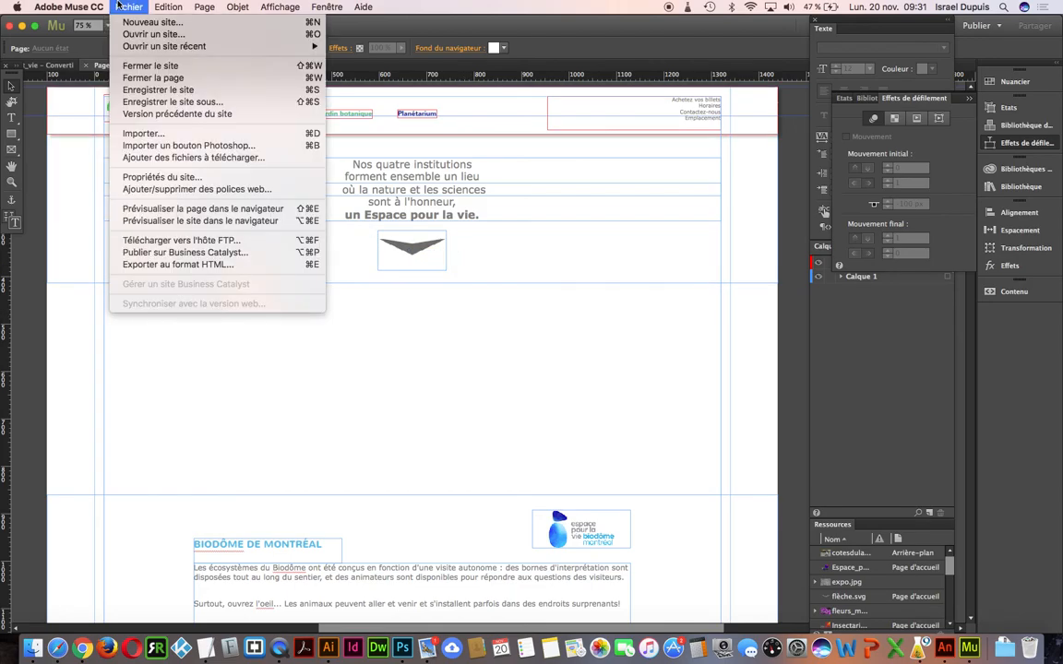
click(228, 135)
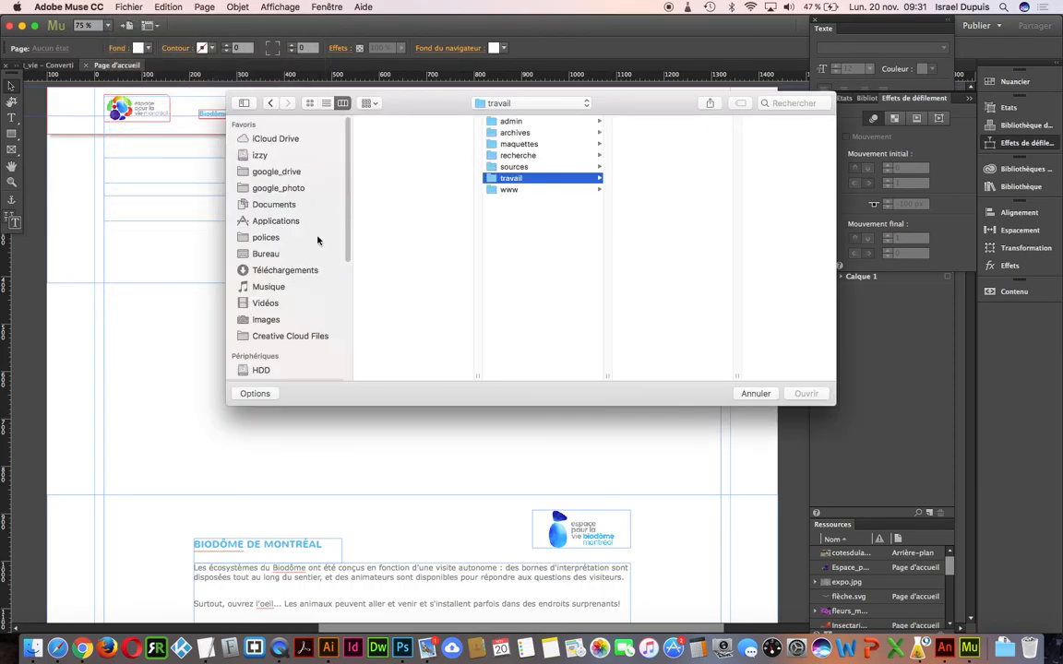
click(266, 254)
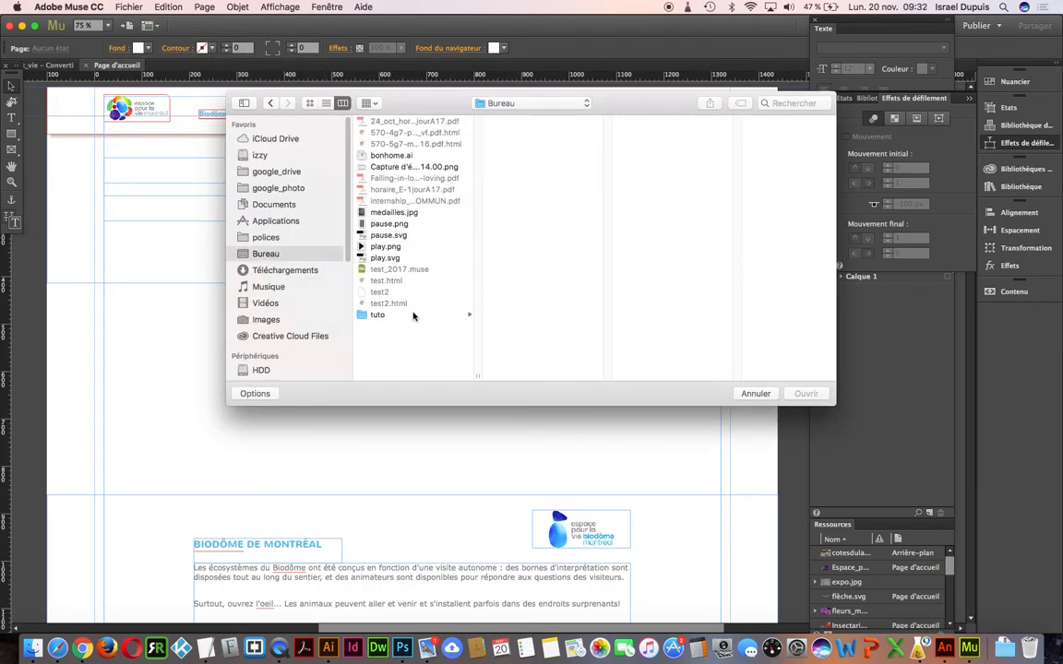
click(412, 315)
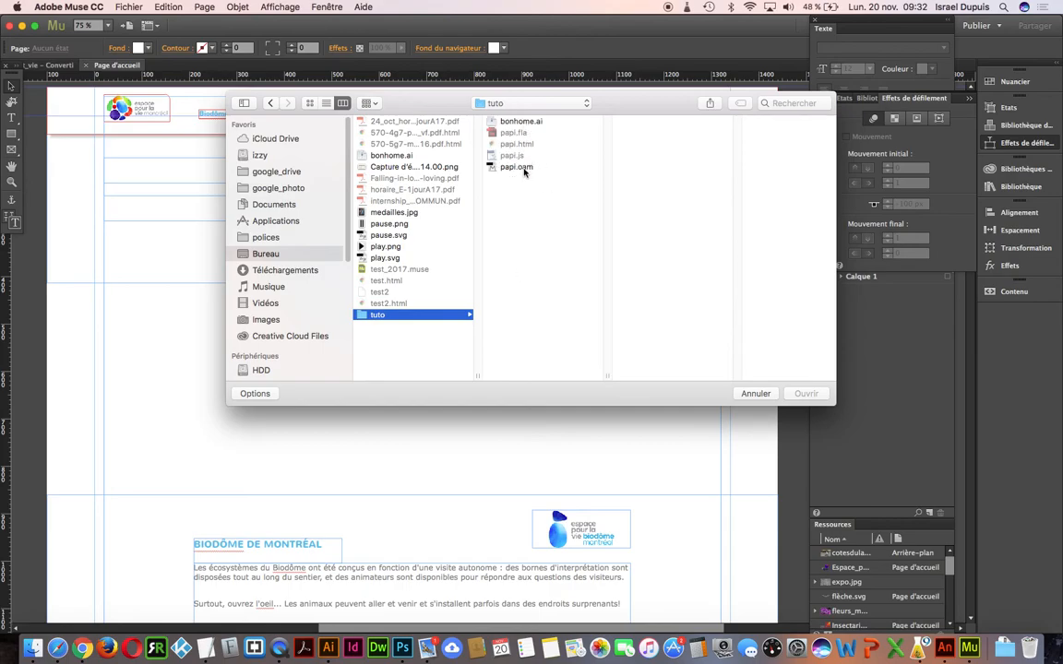
click(522, 168)
click(812, 394)
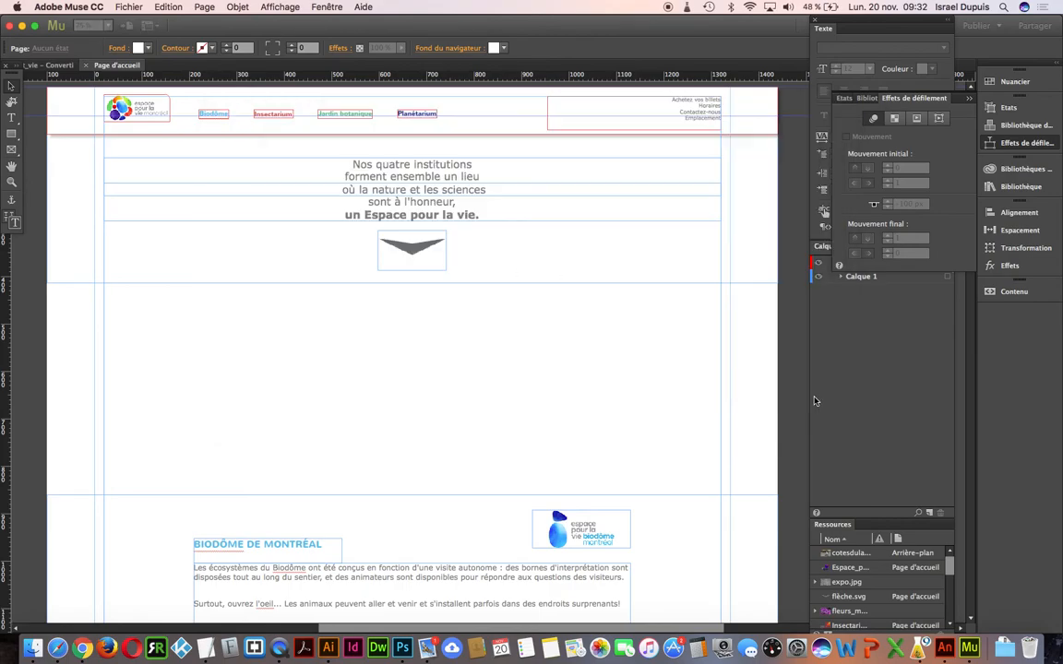
click(559, 320)
drag(606, 391, 638, 223)
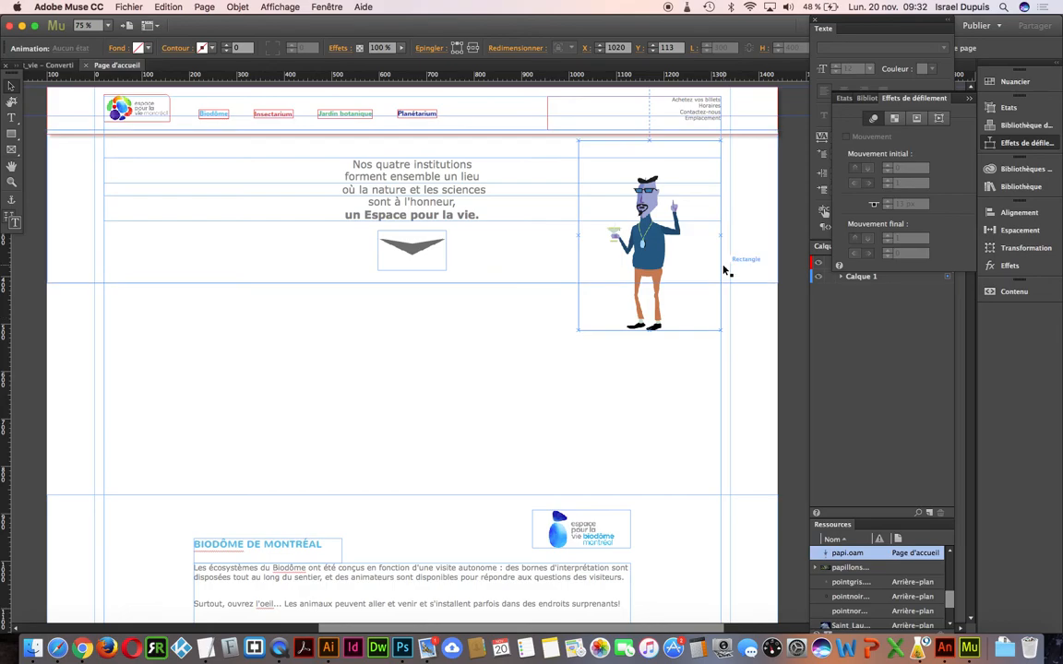
Step: Enable the Animation scroll effect on the placed character and choose the "Avancer de 1 s. chaque" playback option
drag(926, 100, 735, 169)
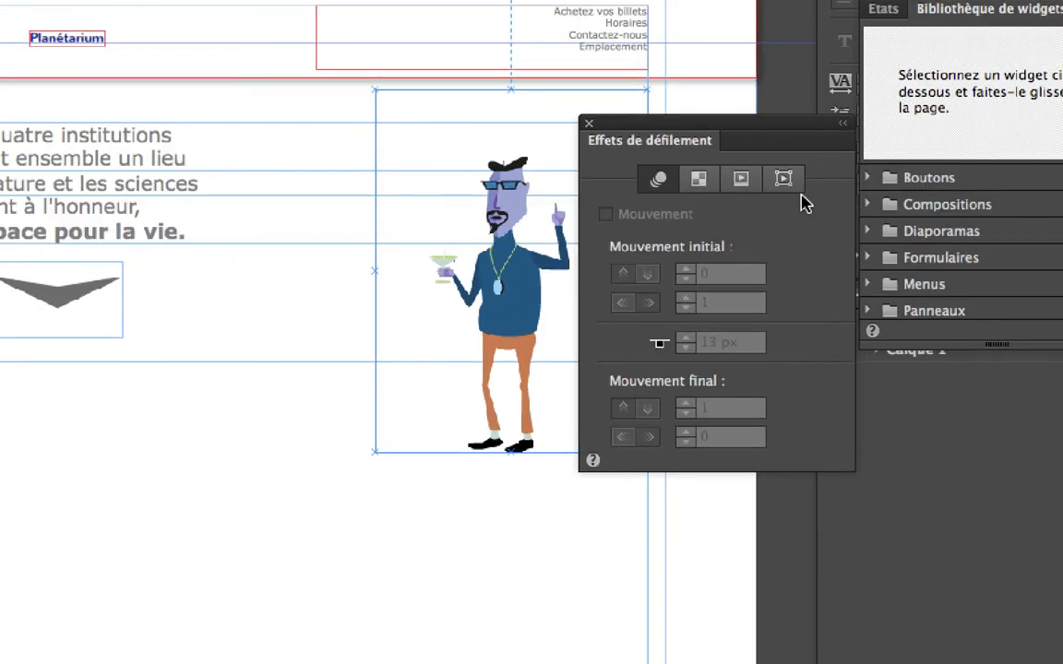
click(784, 181)
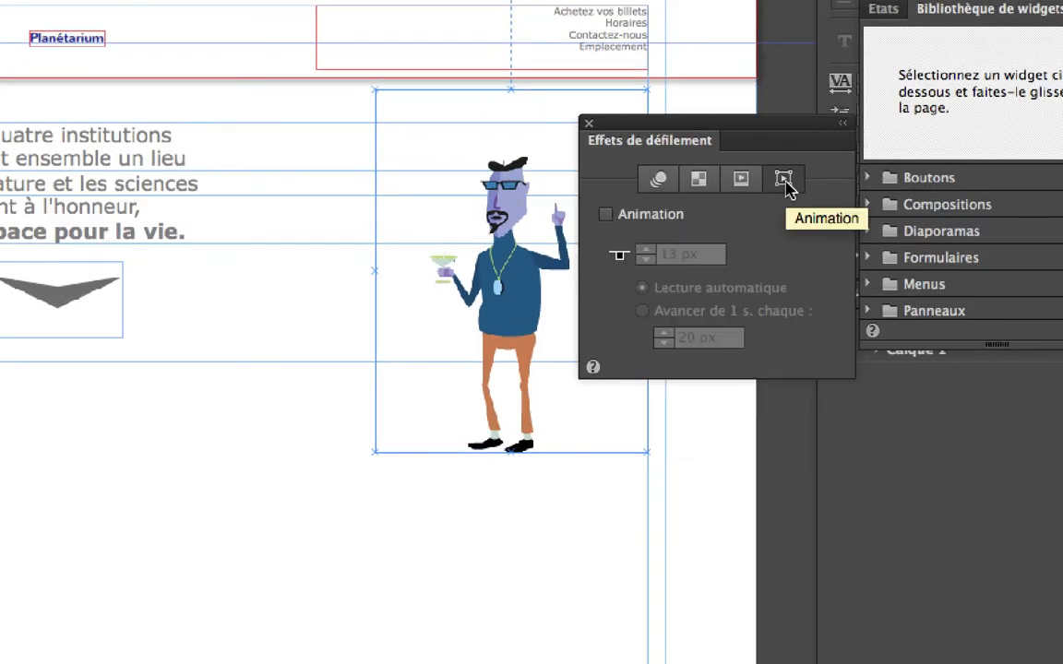
click(609, 215)
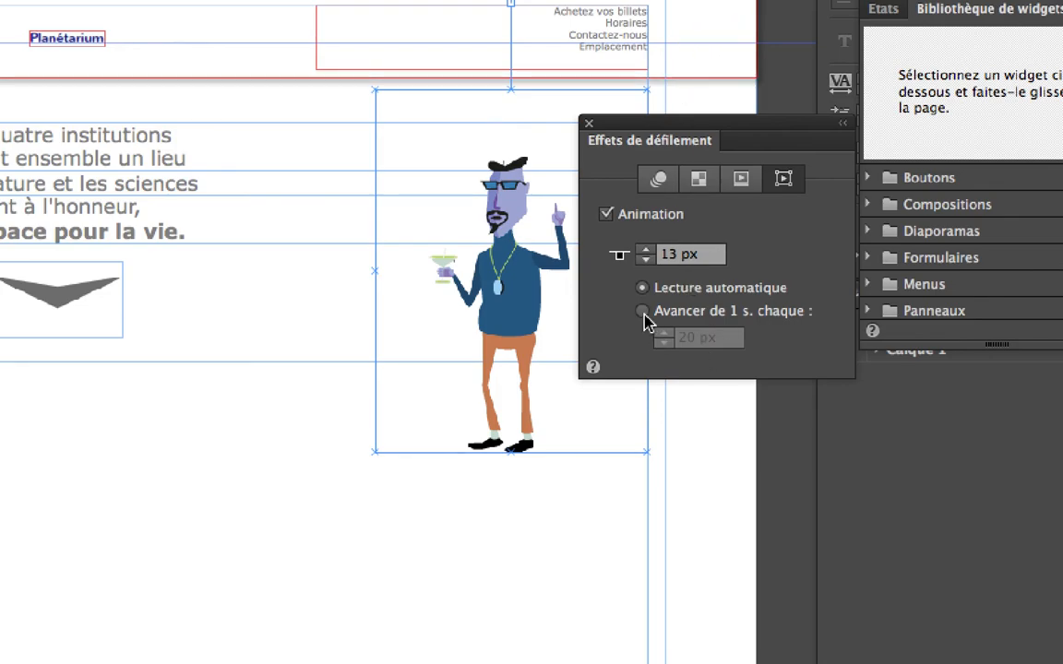
click(642, 311)
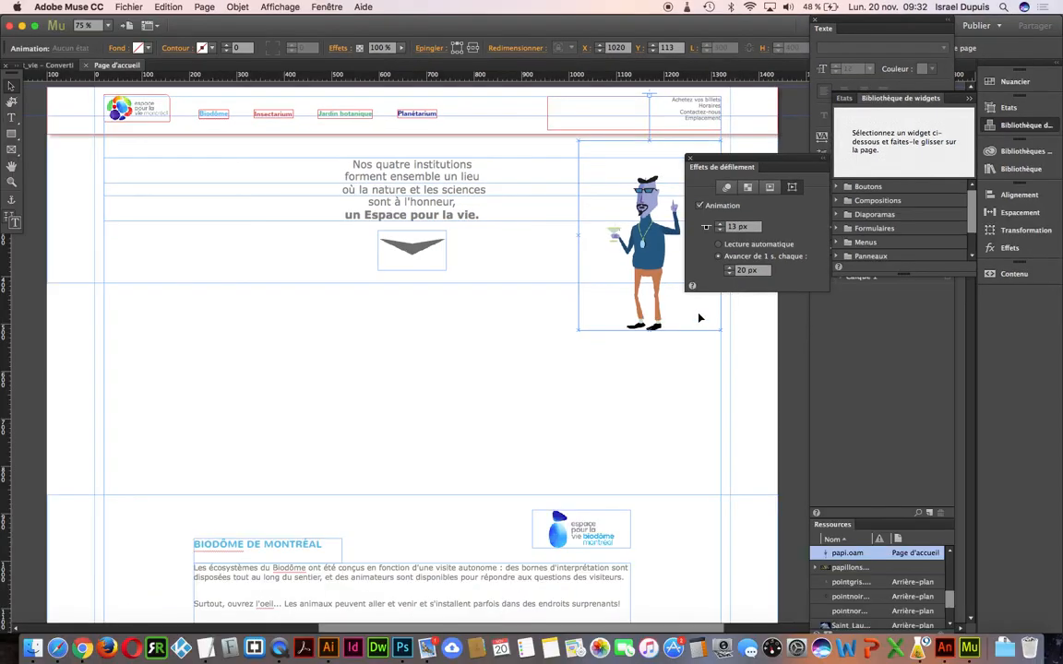
Step: Preview the home page in the browser, scroll it to check the character's animation, and close the preview
click(125, 5)
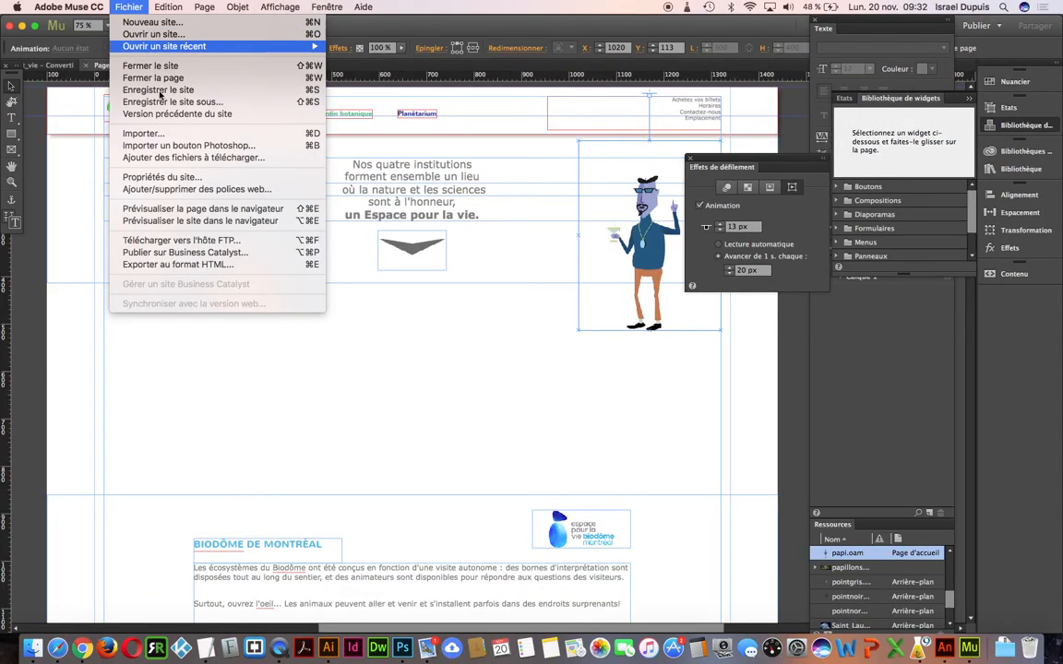
click(236, 212)
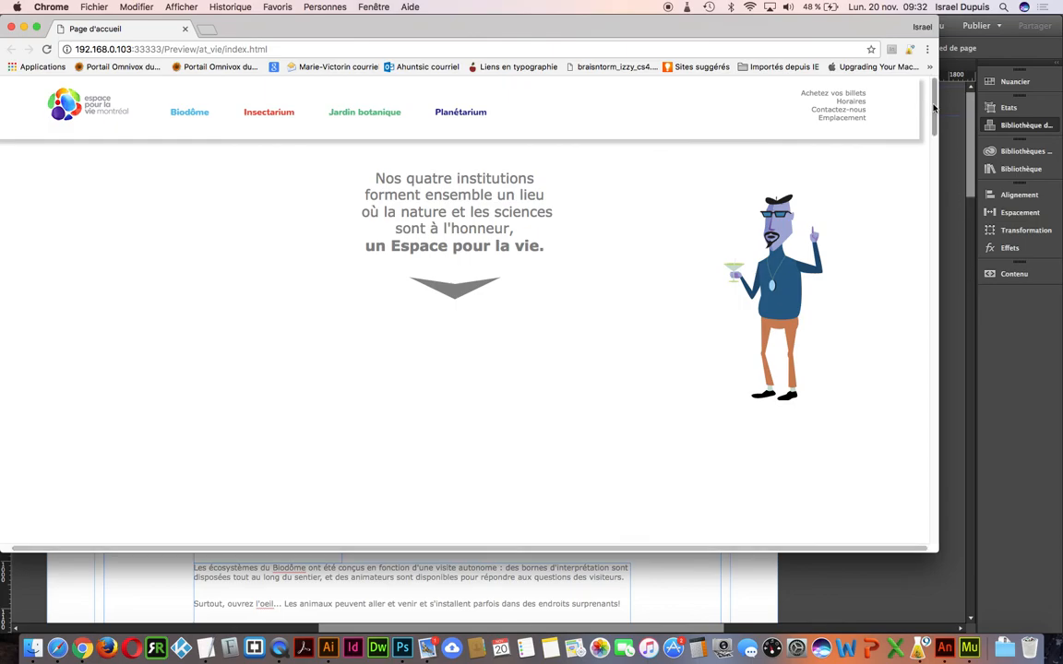
scroll(936, 129, down, 4)
drag(935, 129, 925, 93)
drag(937, 111, 936, 113)
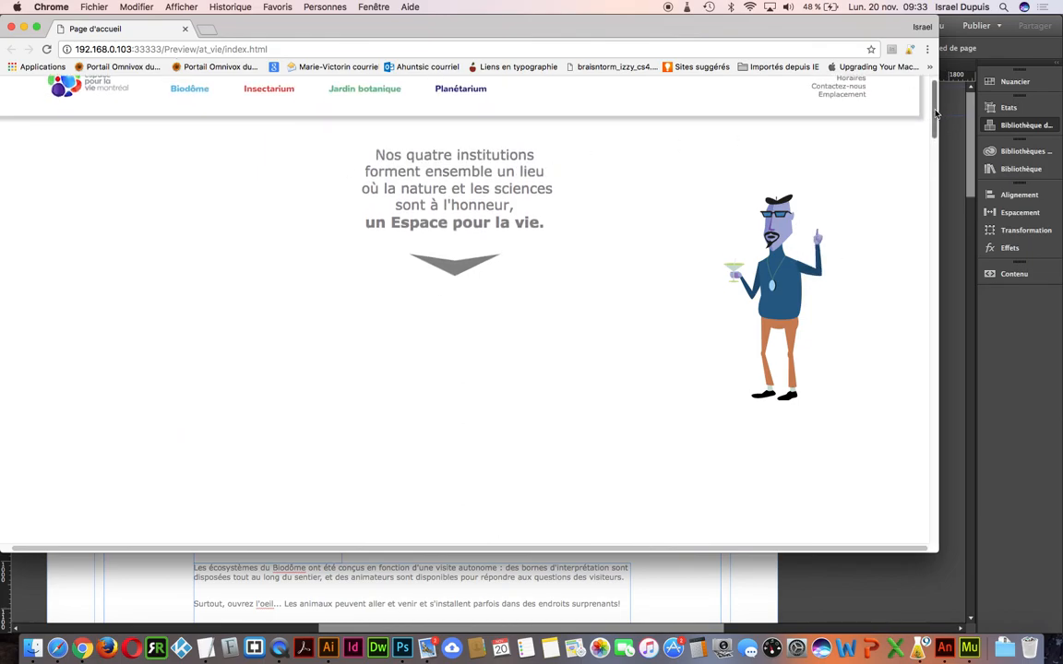
click(11, 28)
Step: Set the character's scroll animation to advance 1 s every 200 px and save the site
click(521, 265)
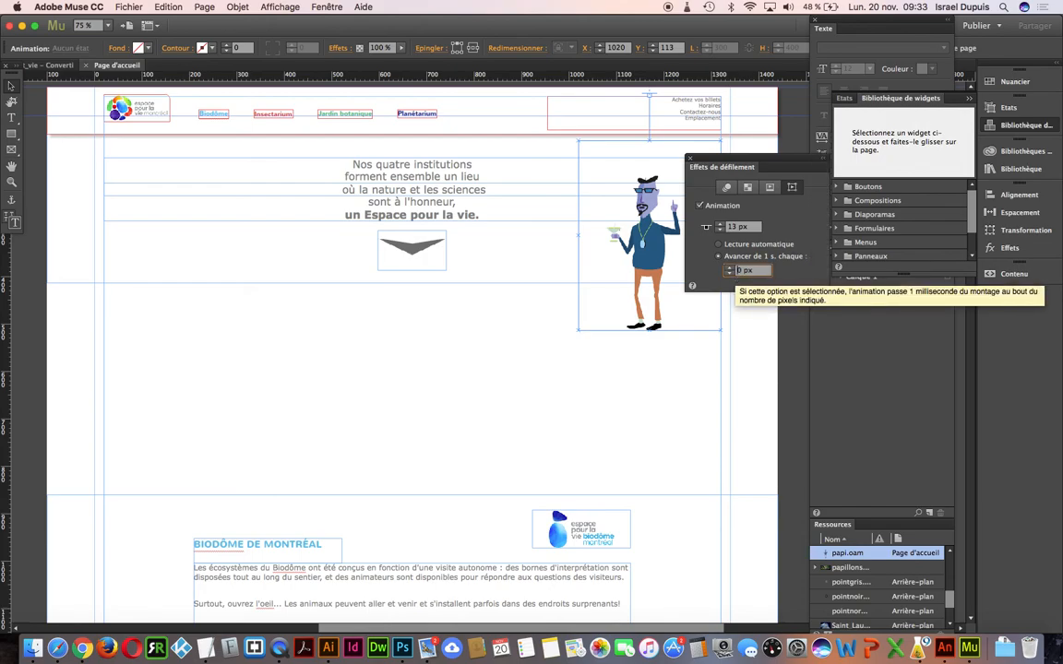
key(super+s)
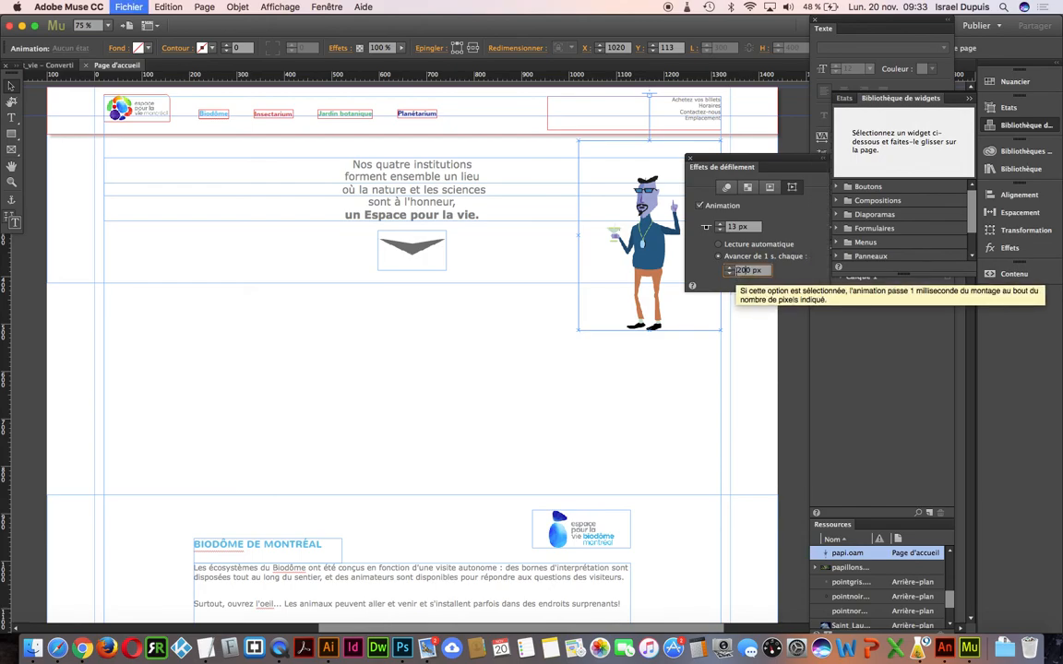
click(656, 400)
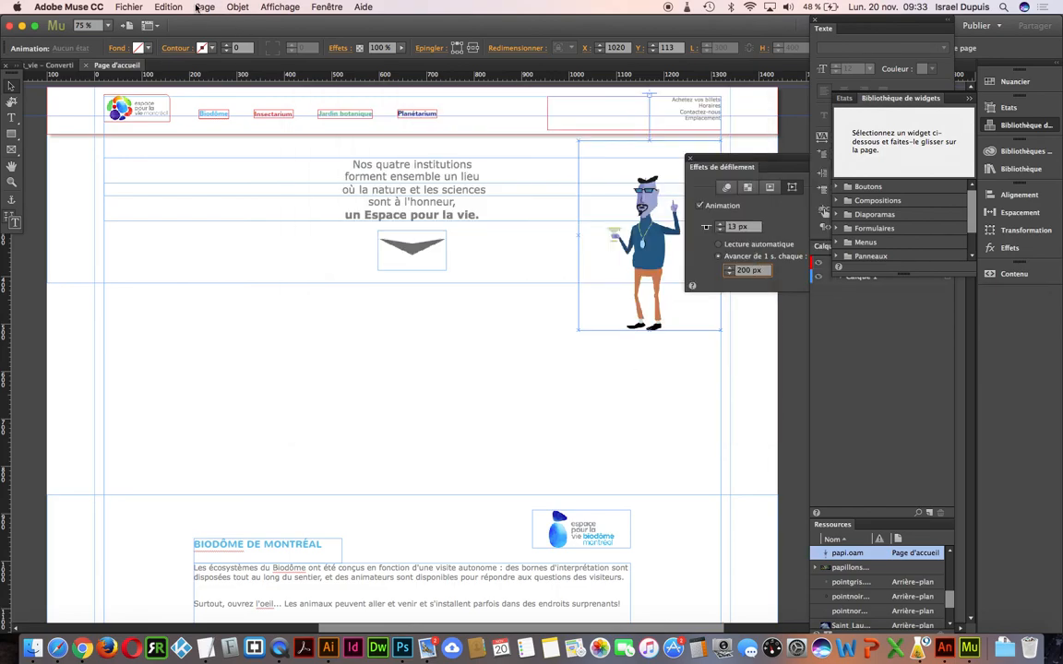
Step: Preview the site in the browser and scroll the page to examine the slower arm animation
click(128, 7)
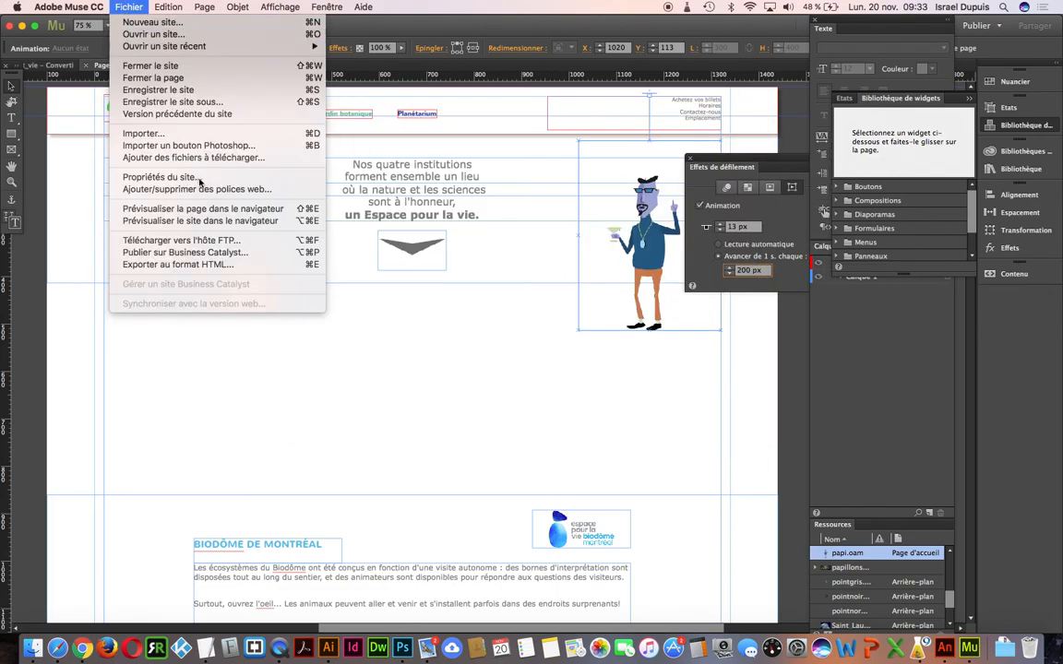
click(238, 219)
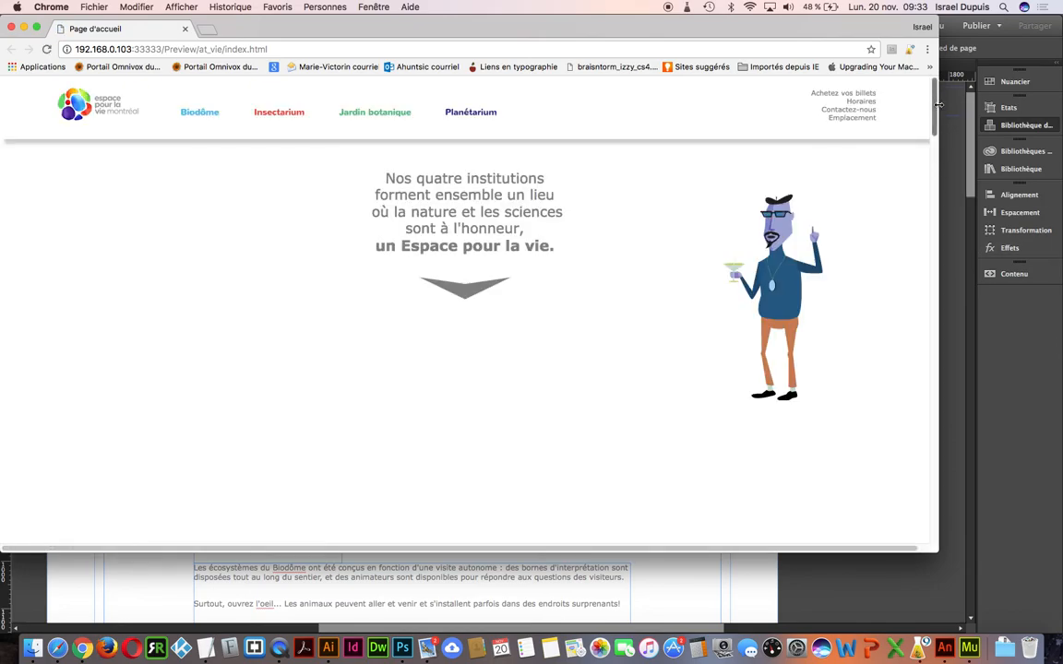
mouse_move(936, 103)
mouse_down()
mouse_move(937, 242)
mouse_move(935, 121)
mouse_up()
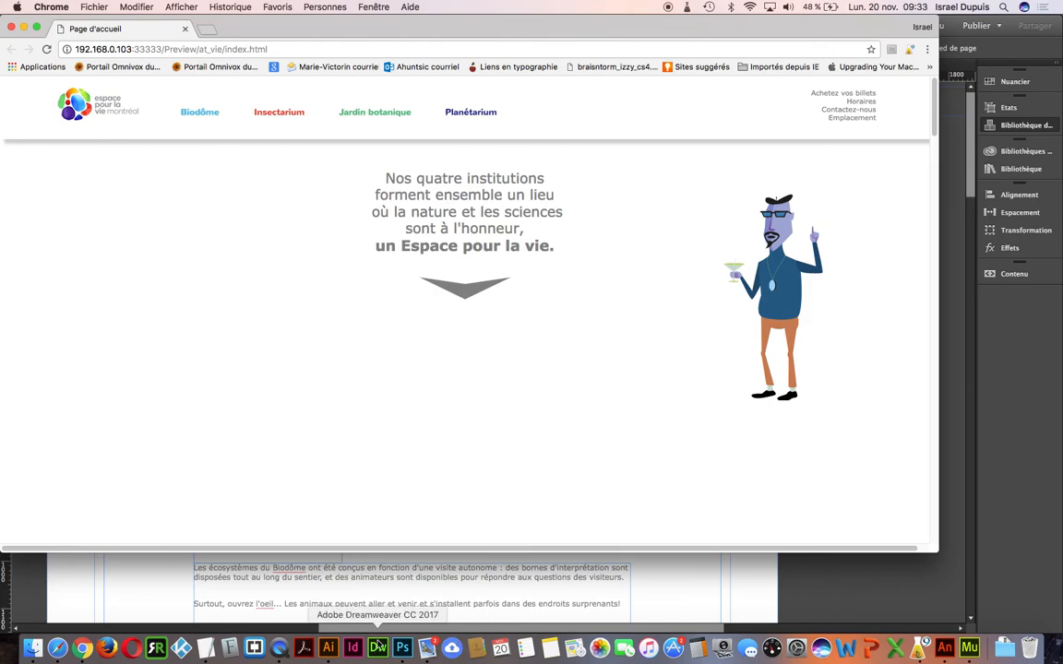
Step: Switch to Animate, set the document's stage colour to no colour and publish papi.fla again
click(944, 648)
drag(149, 145, 483, 297)
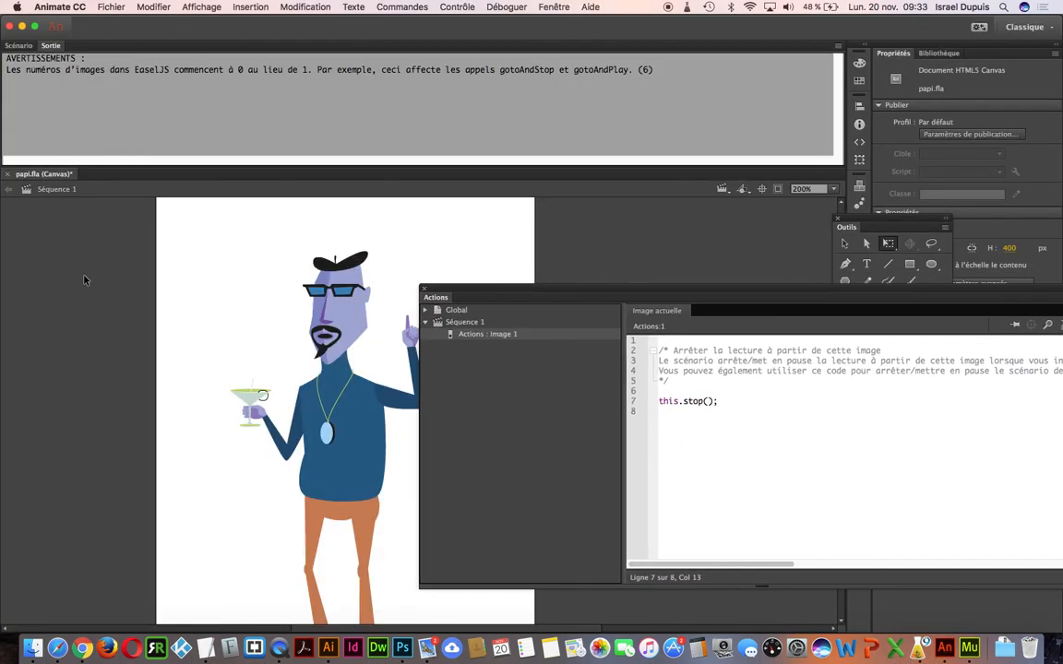
click(305, 7)
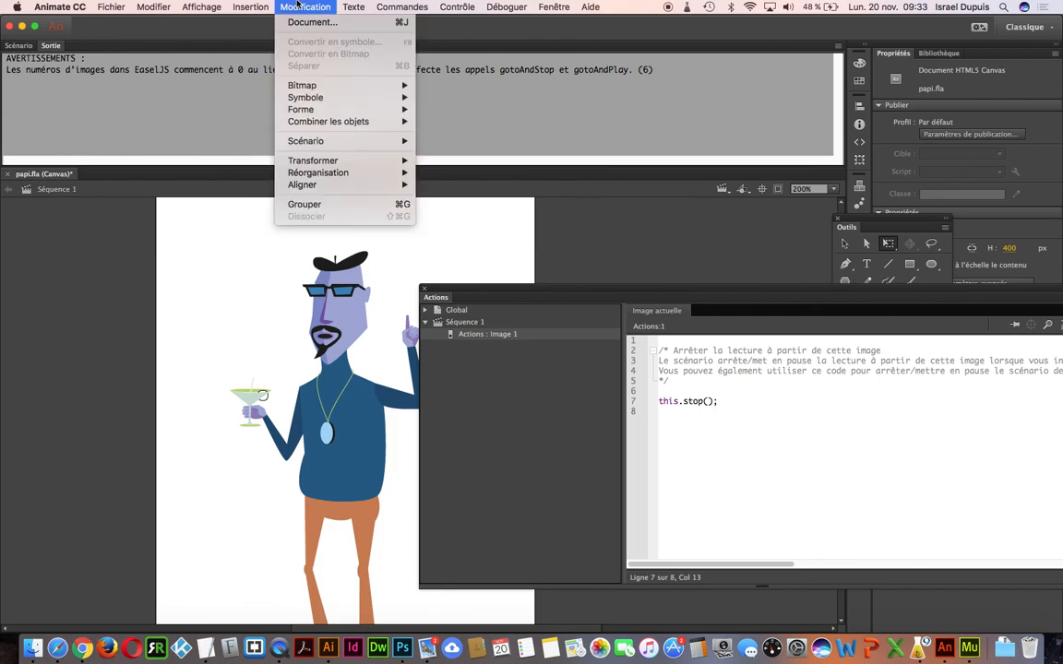
click(302, 21)
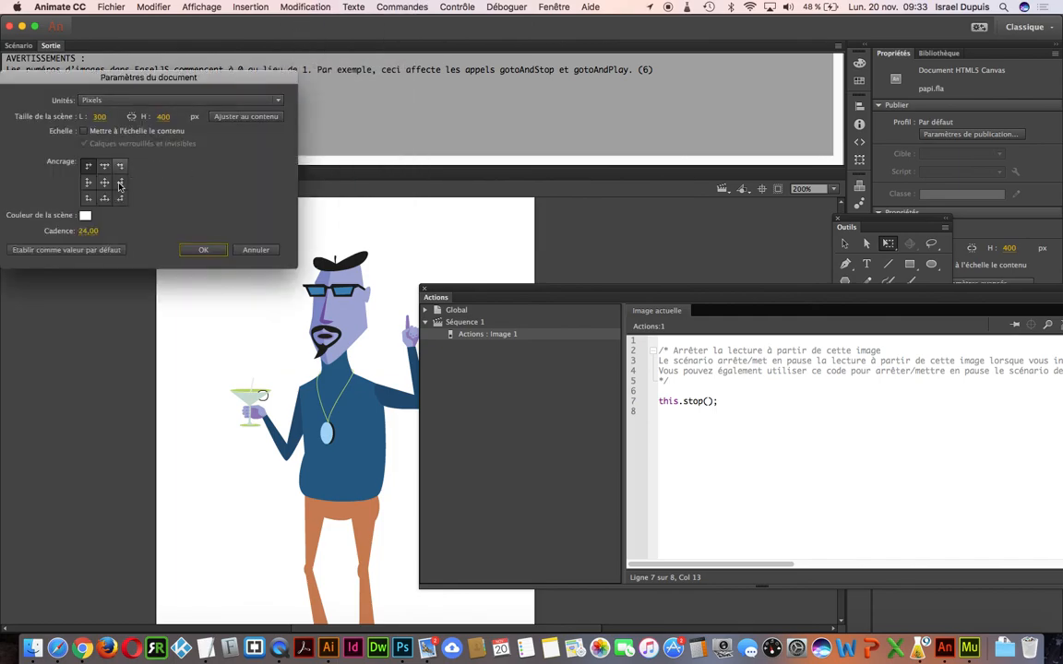
click(84, 218)
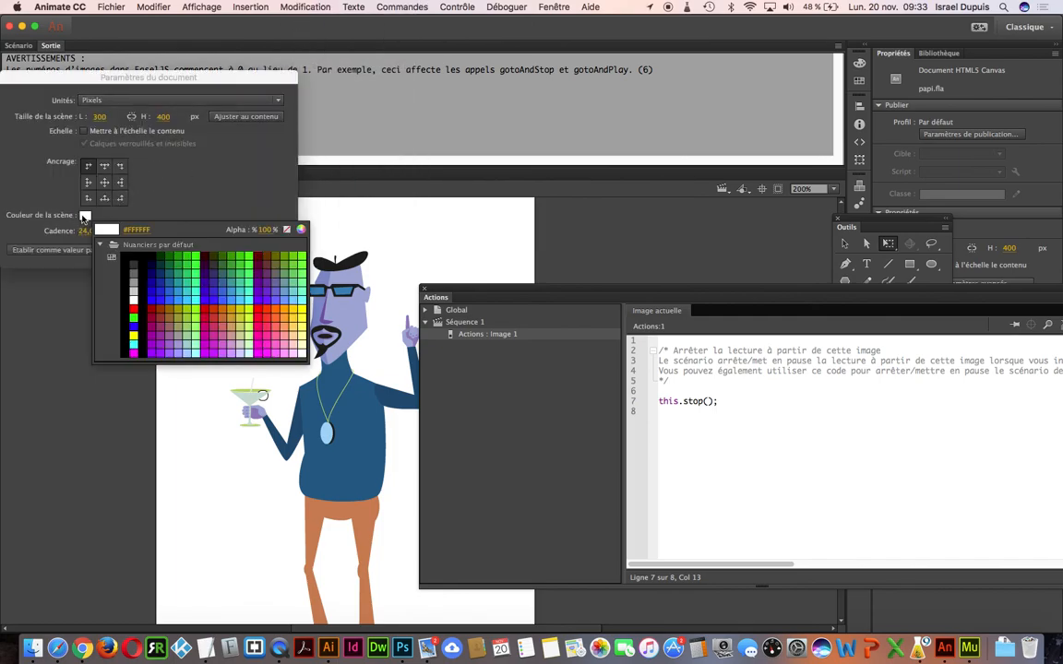
click(287, 230)
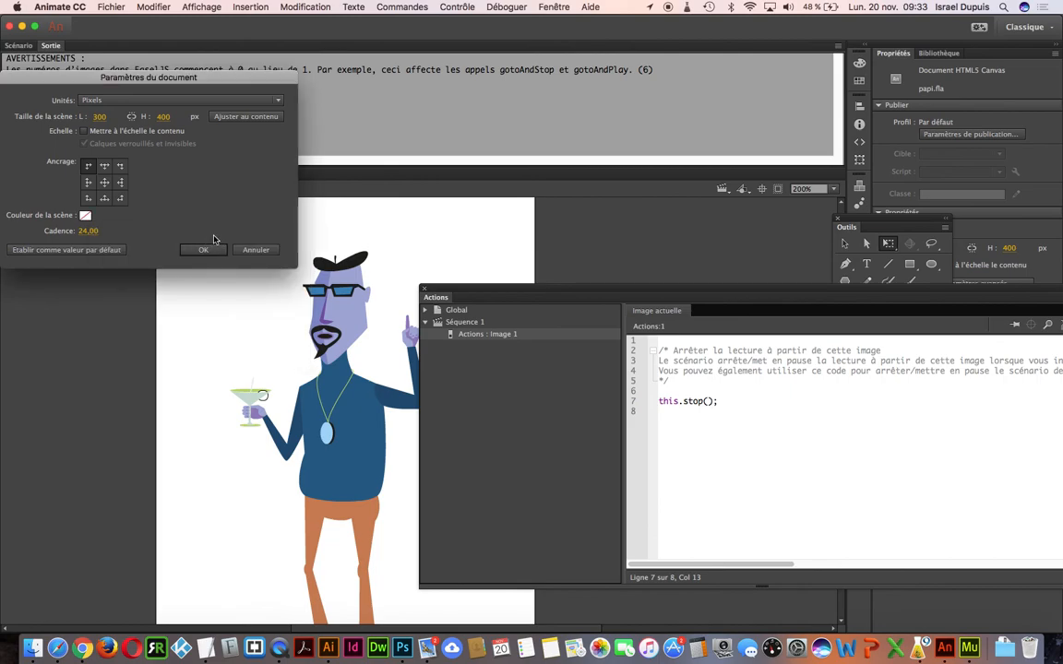
click(205, 249)
click(113, 6)
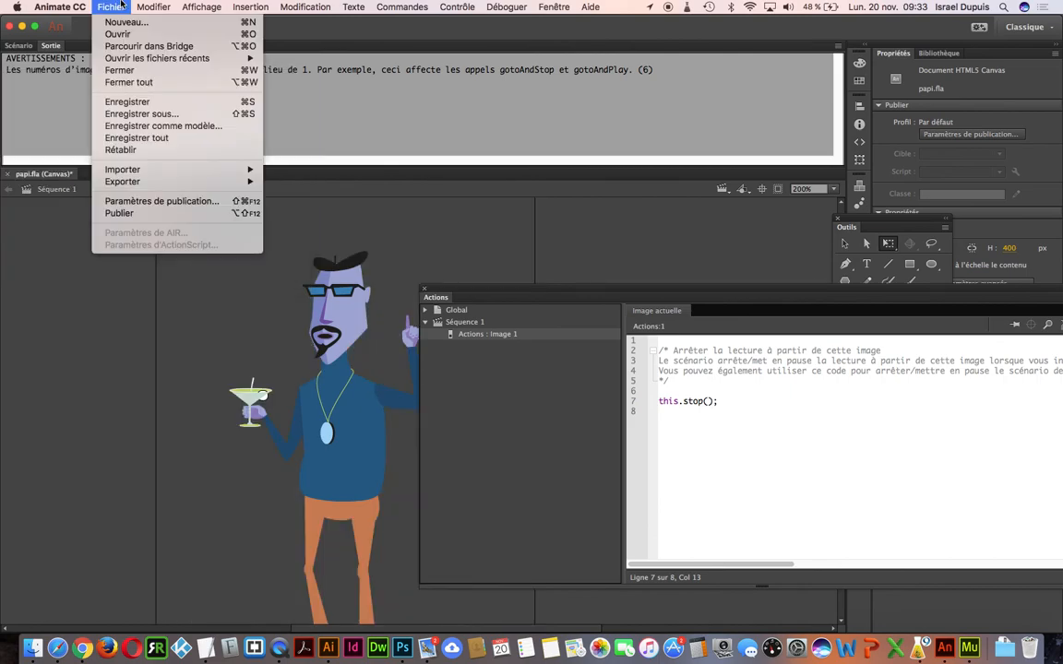
click(201, 210)
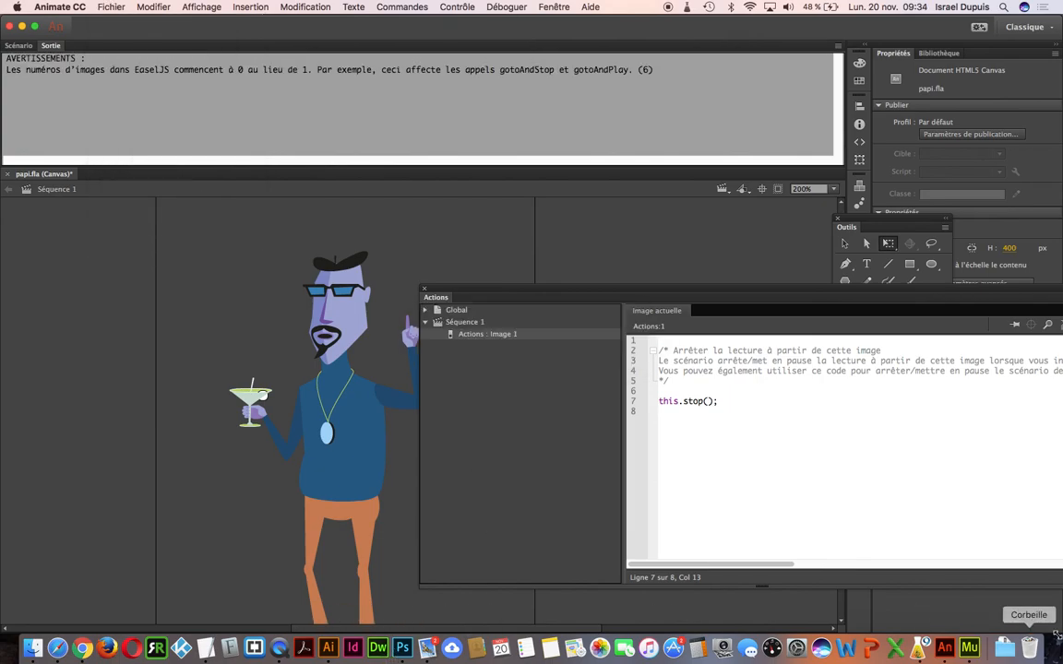
Step: Back in Muse, replace the placed character with the republished papi.oam from the tuto folder, positioned at X 1020, Y 100
click(969, 649)
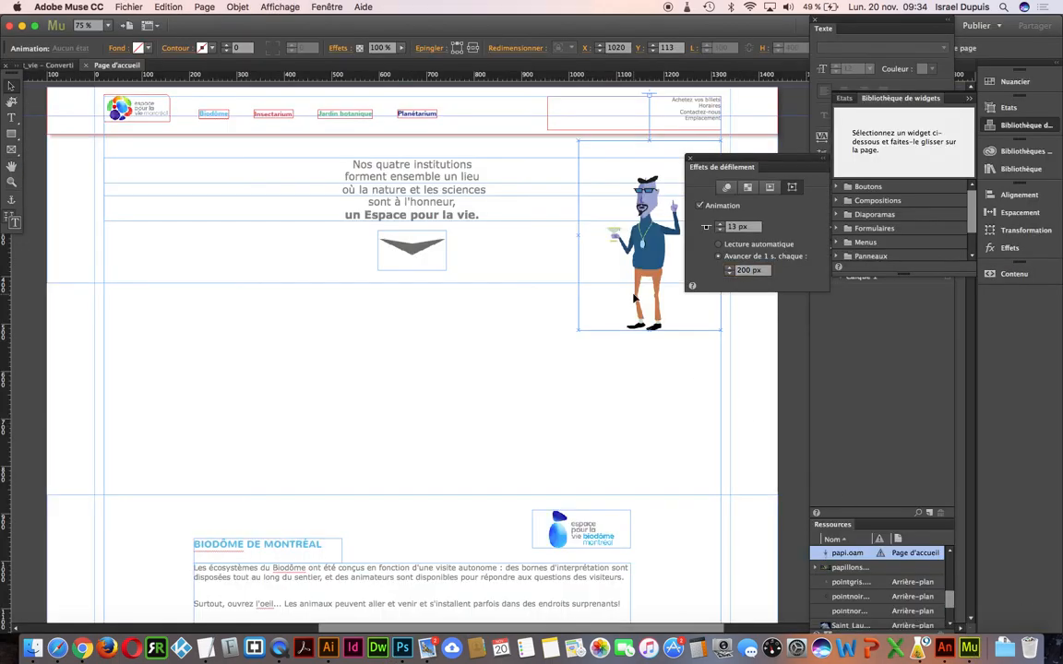
key(Delete)
key(super+d)
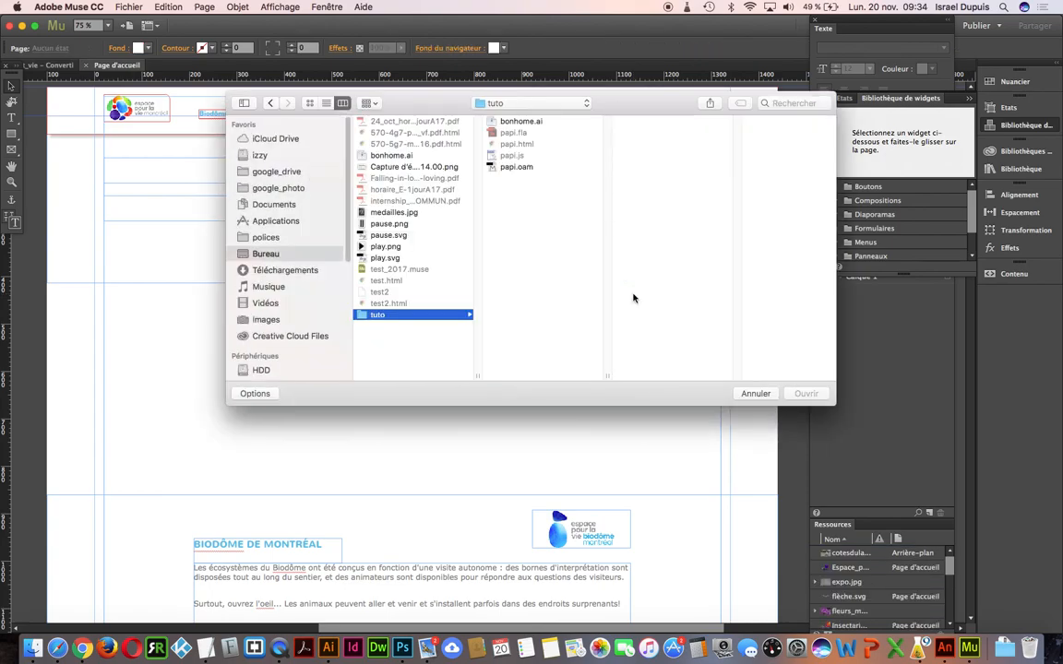
click(524, 168)
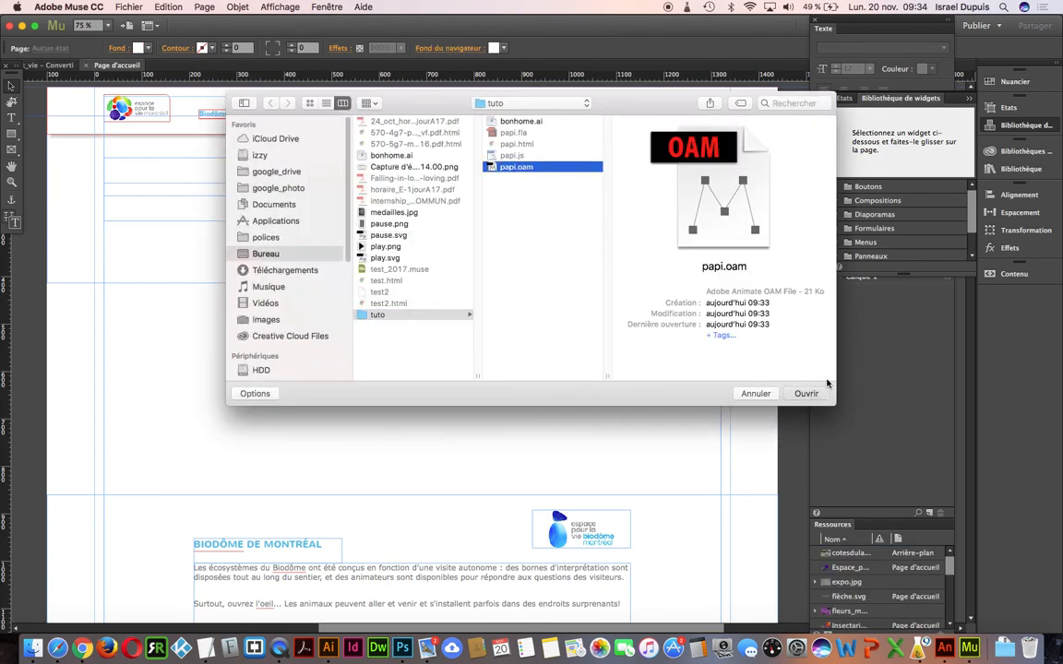
click(815, 392)
click(599, 264)
drag(652, 351, 628, 226)
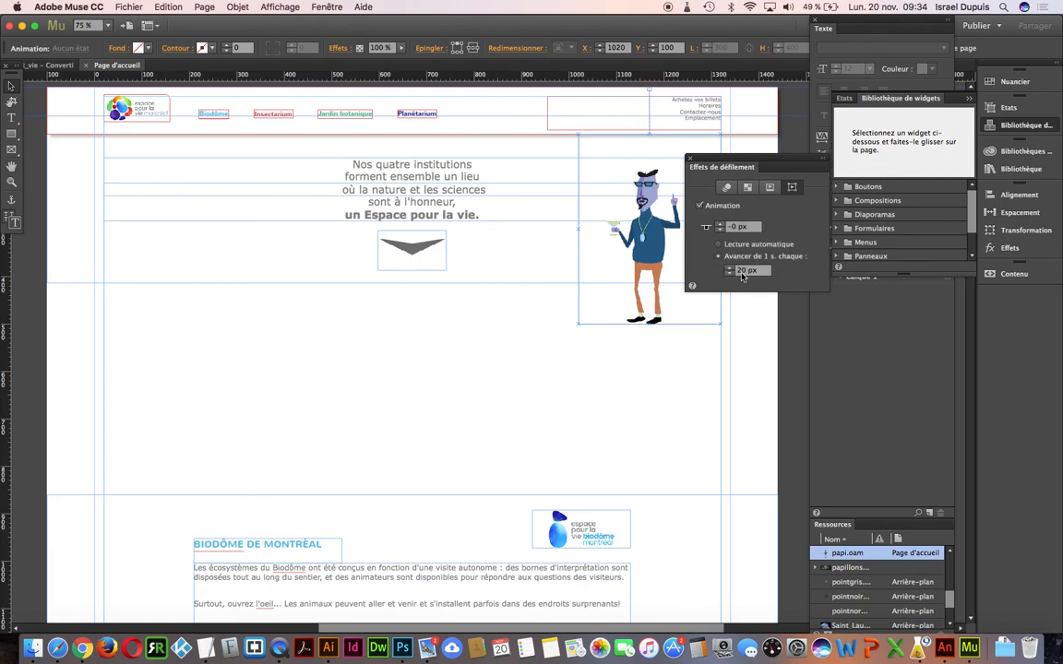
Step: Set the new character's Animation scroll effect to advance 1 s every 200 px and preview the site in the browser
text(0)
click(111, 5)
click(205, 219)
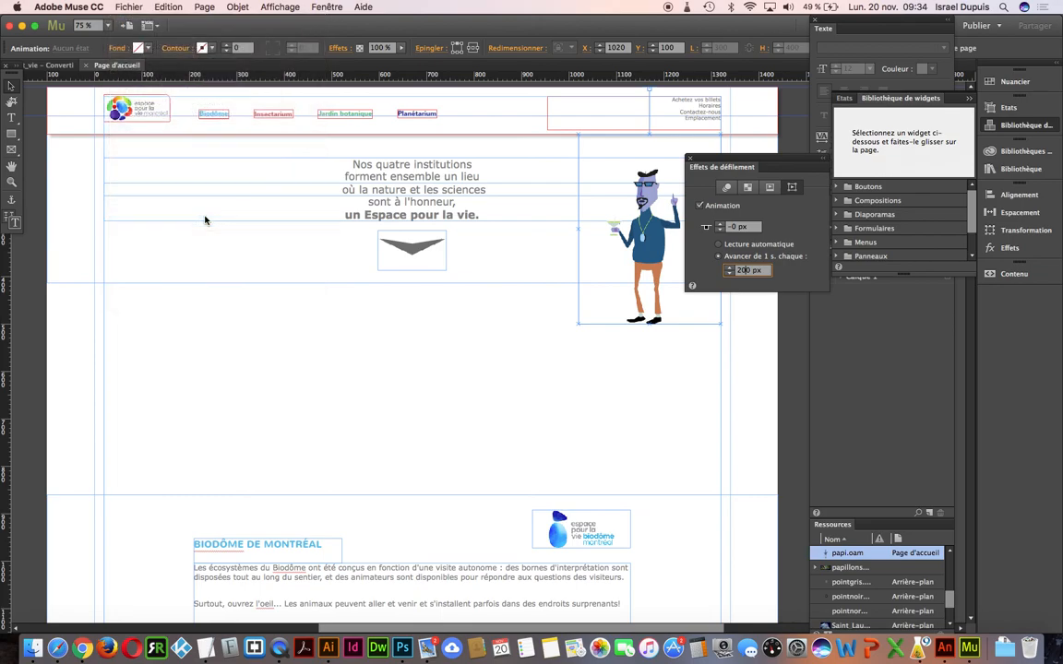